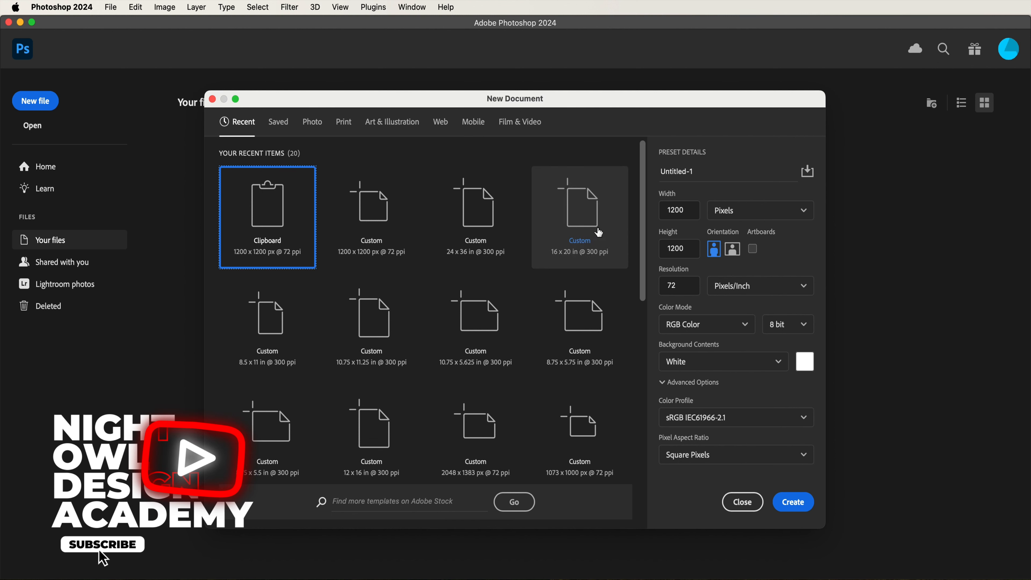
- Create a new document 3300 px wide and 2550 px high at 300 pixels/inch
double_click(684, 215)
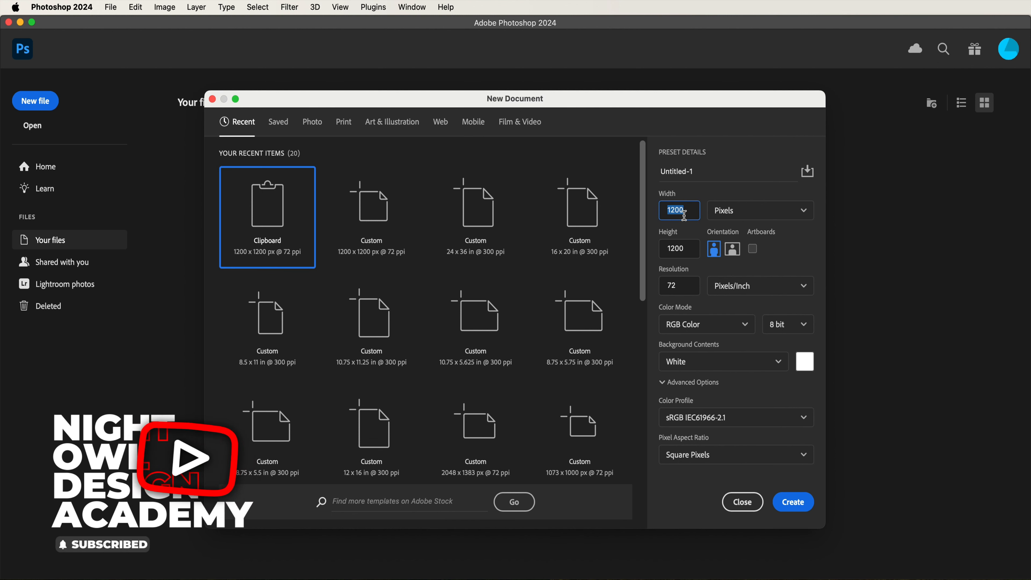
type("3300")
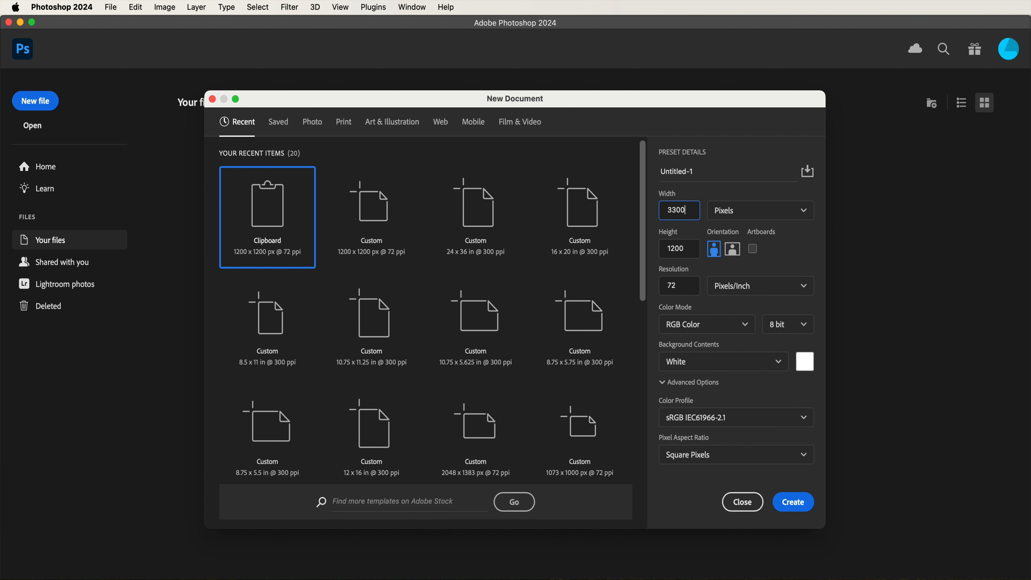
left_click(691, 250)
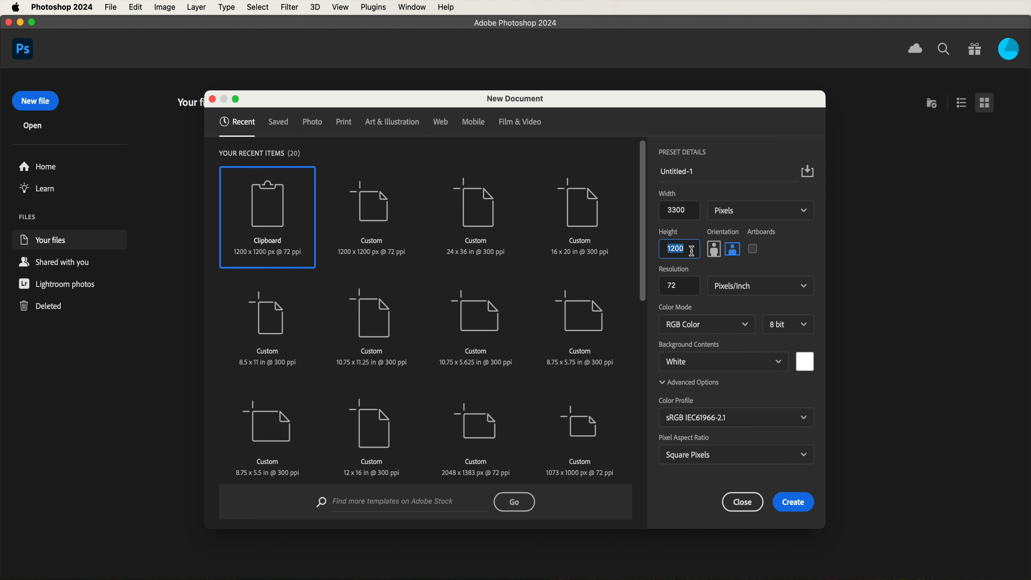
type("2")
left_click(692, 281)
type("300")
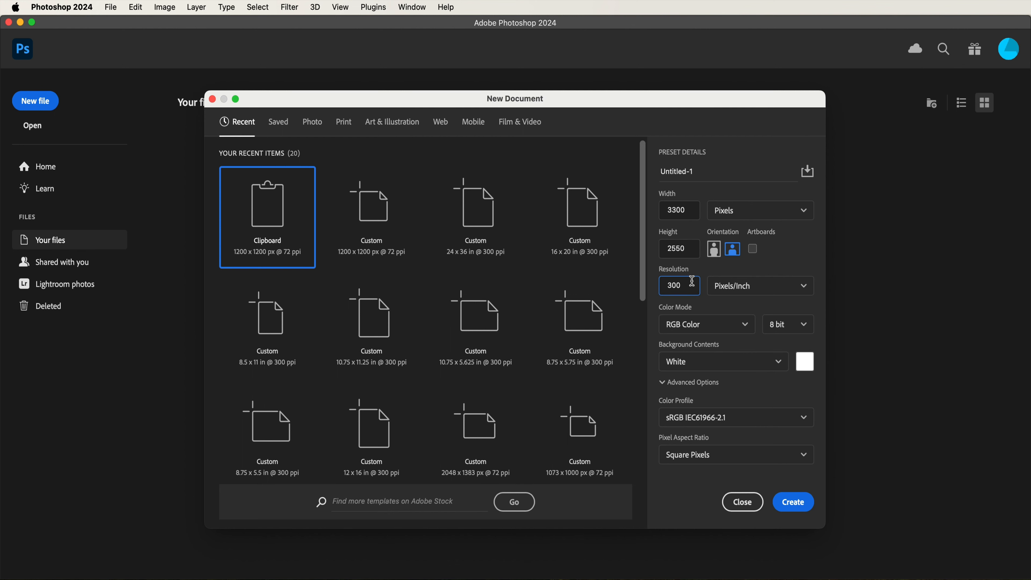
left_click(794, 503)
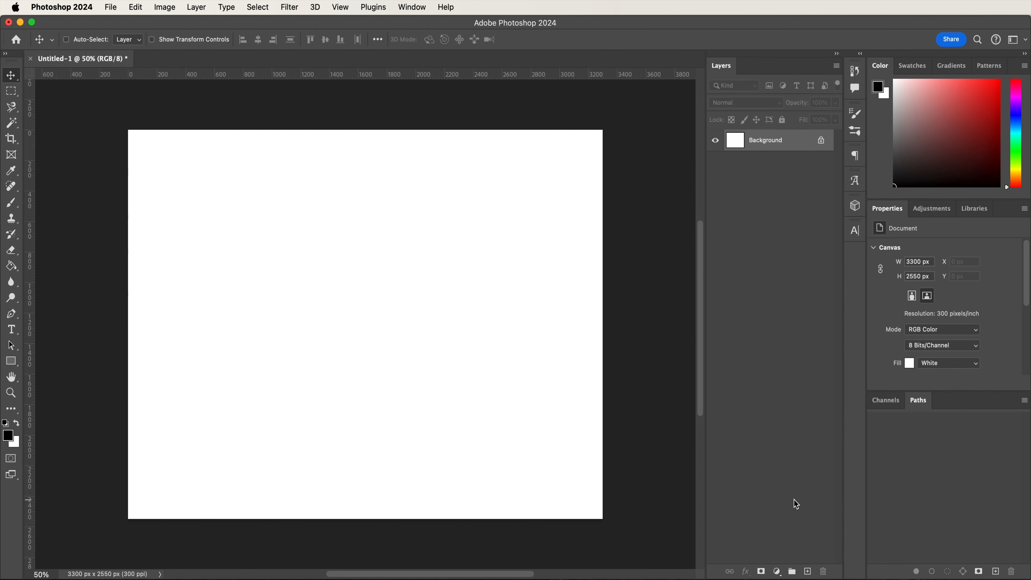
- Add a Solid Color fill layer in near-black 040404 above the background
left_click(777, 571)
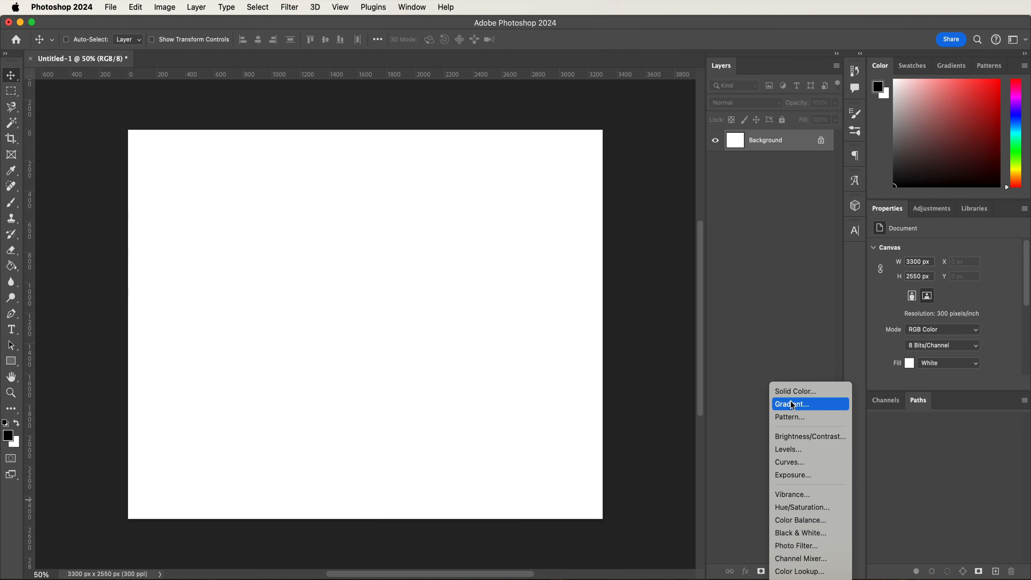
left_click(791, 390)
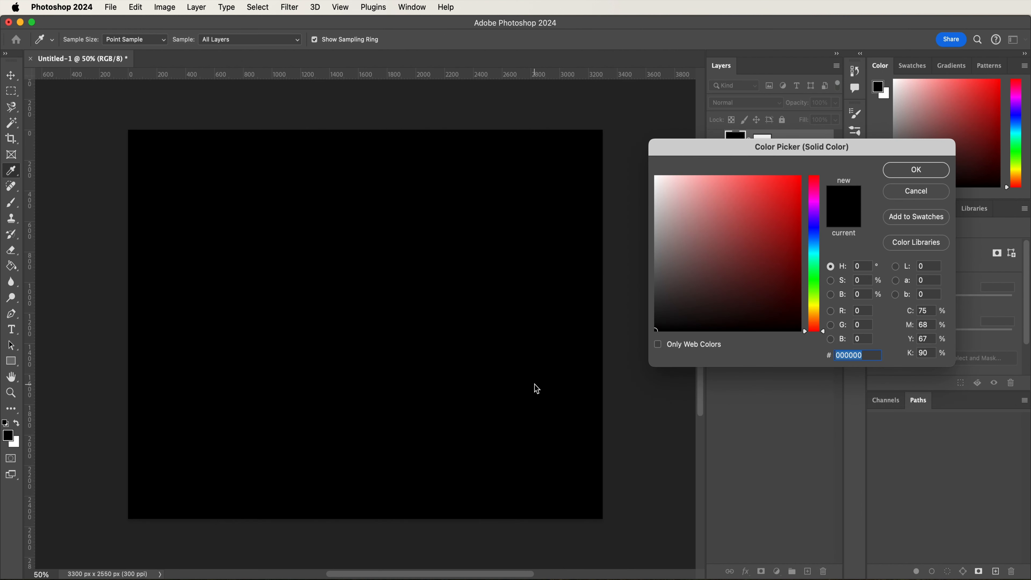
type("04")
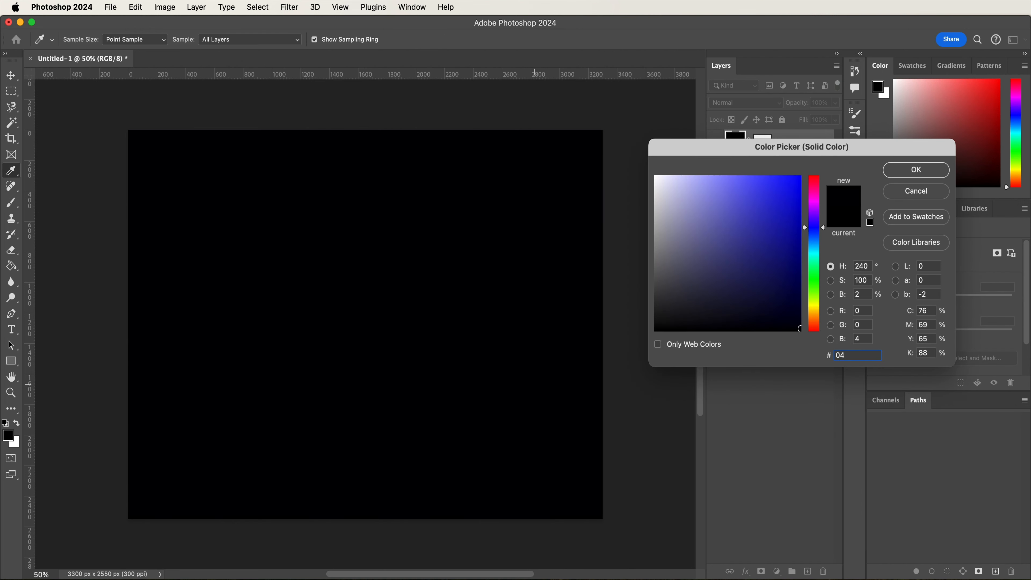
type("0404")
key("Return")
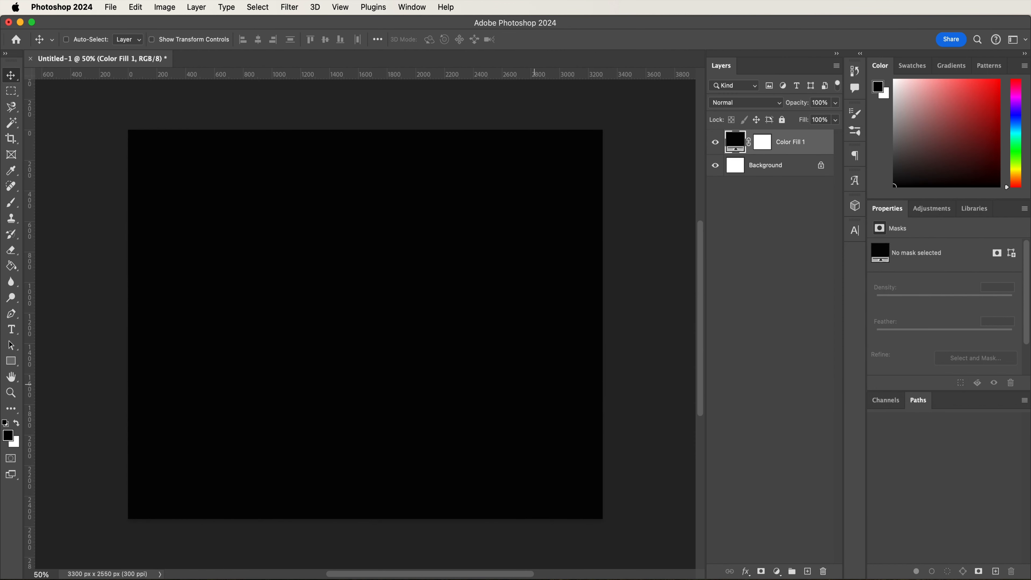
- Add the text "STRANGER" on the black canvas and colour it white (ffffff)
key("t")
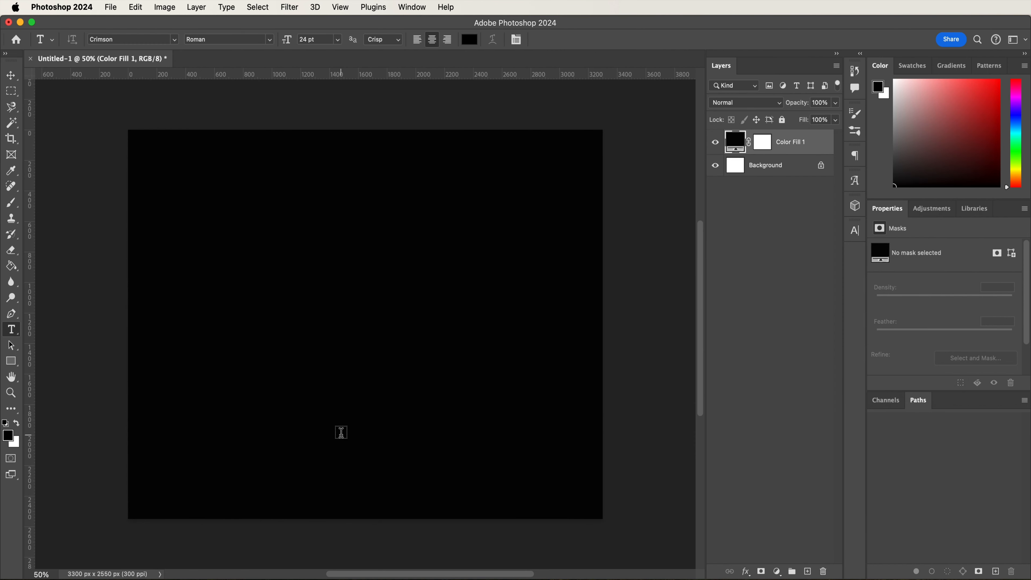
left_click(241, 289)
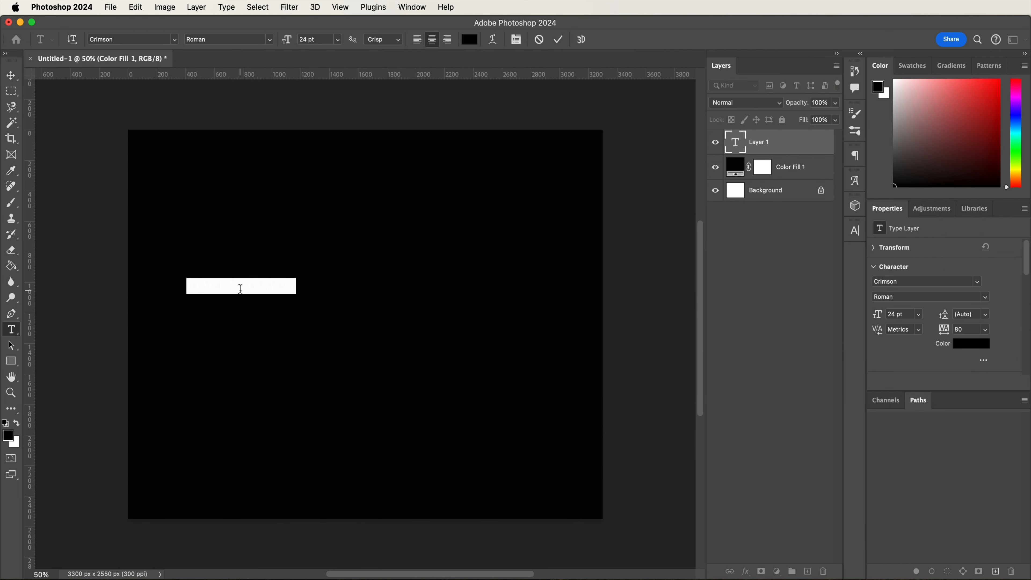
type("TEXT")
type("NGER")
key("super+a")
left_click(477, 39)
left_click_drag(674, 191, 625, 145)
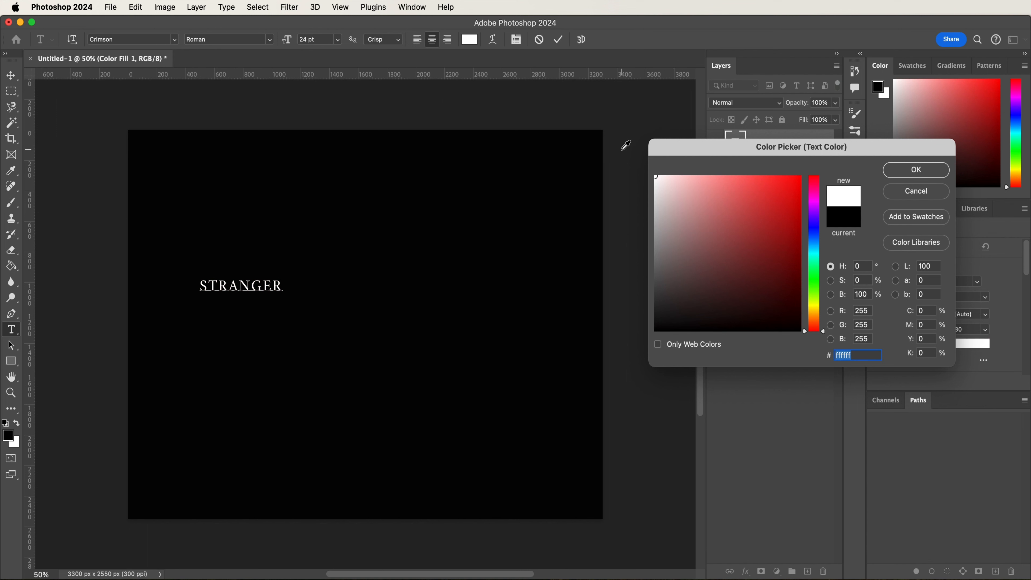
key("Return")
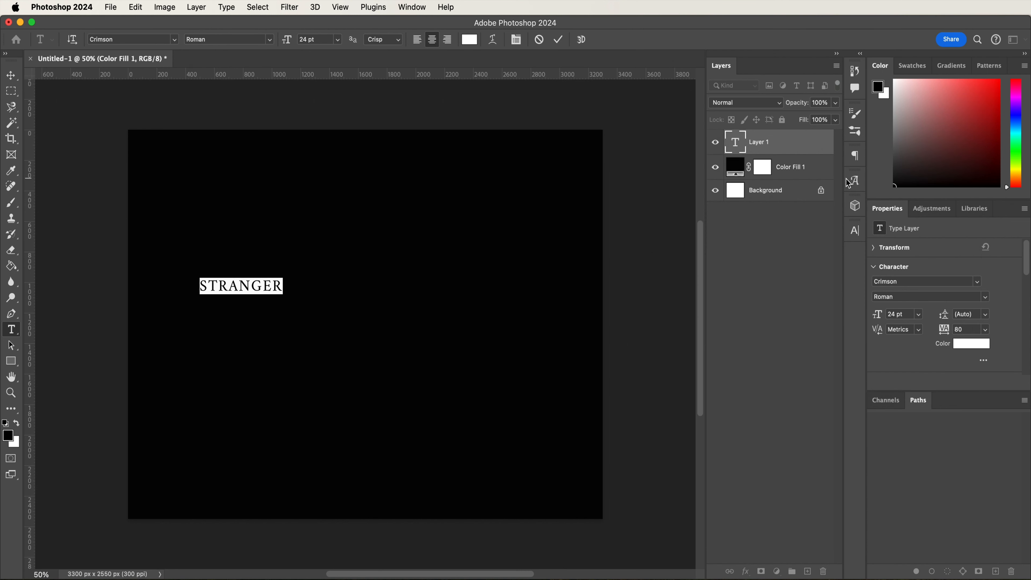
- Set the STRANGER text to the Dejanire Headline Black font with tracking of 0
left_click(853, 235)
left_click(745, 248)
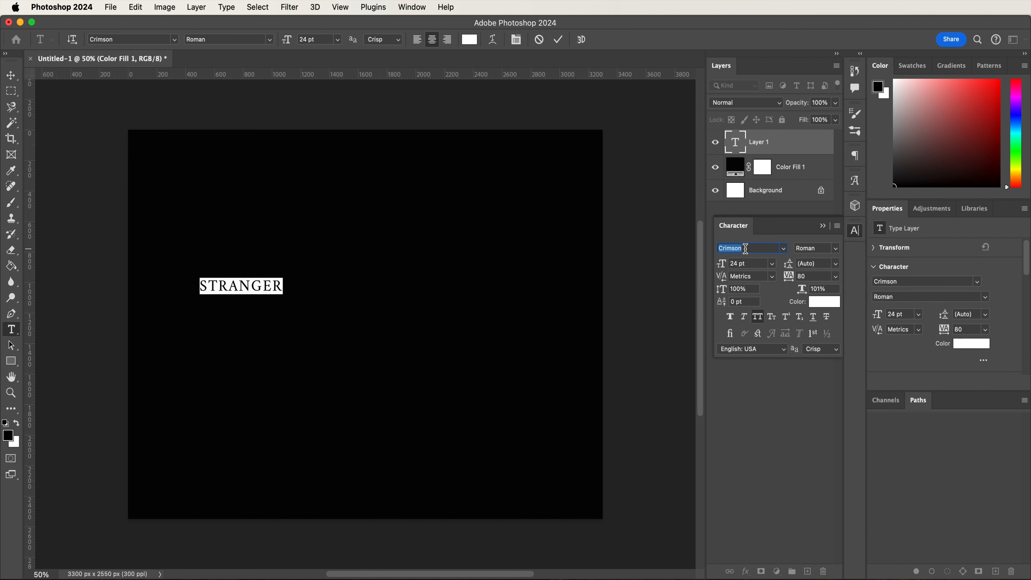
type("ja")
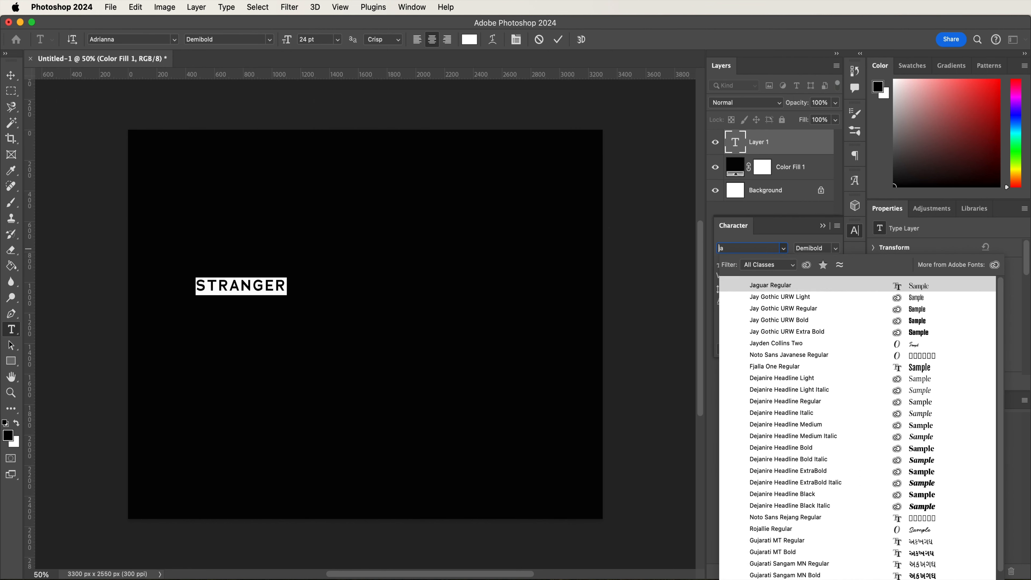
type("de")
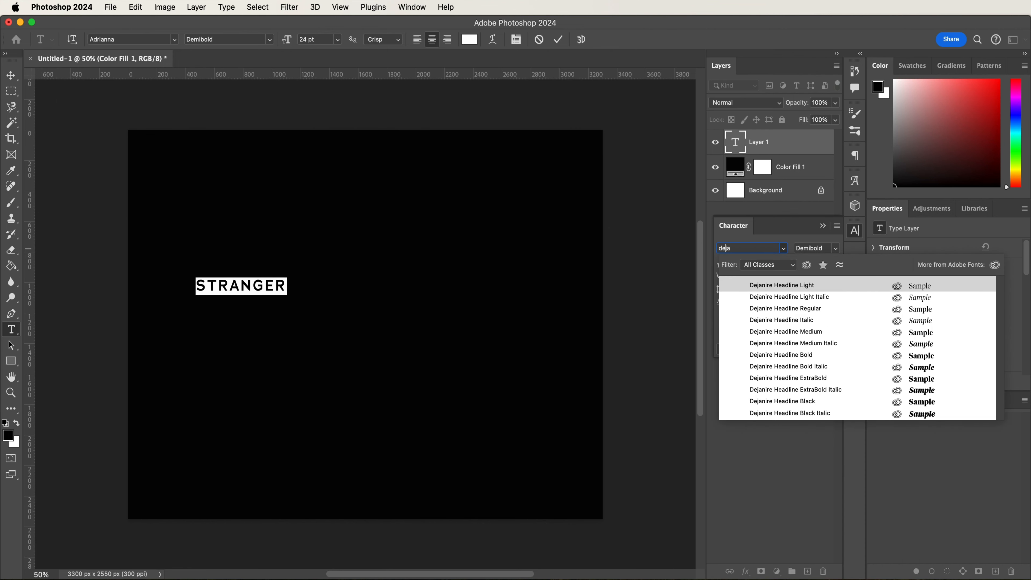
left_click(788, 402)
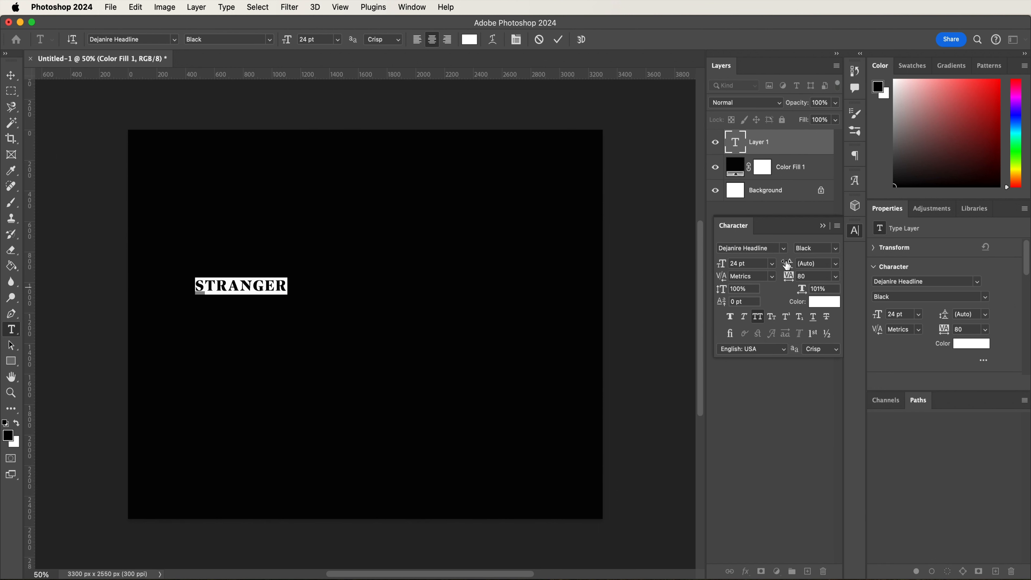
left_click(813, 277)
key("BackSpace")
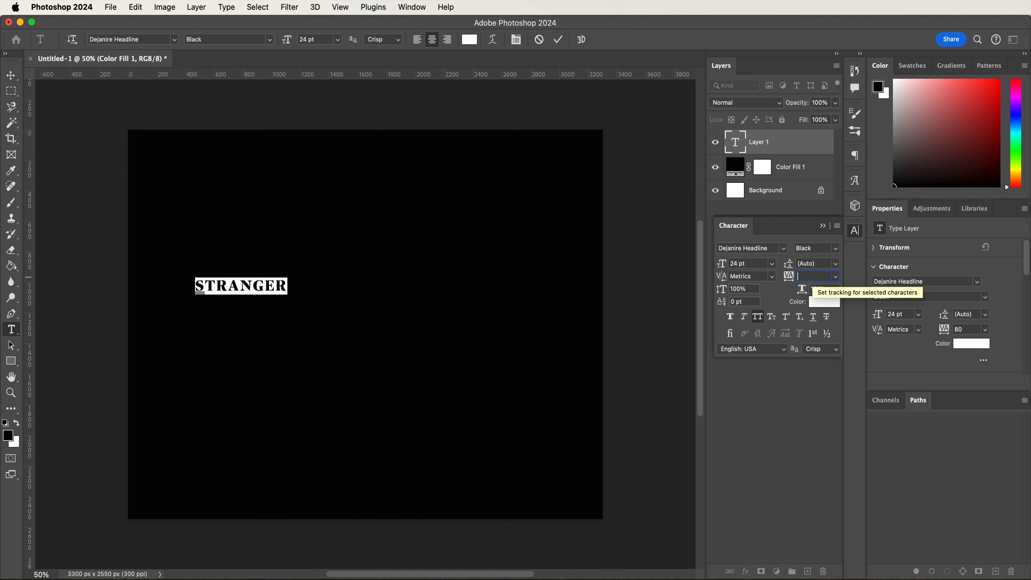
key("Return")
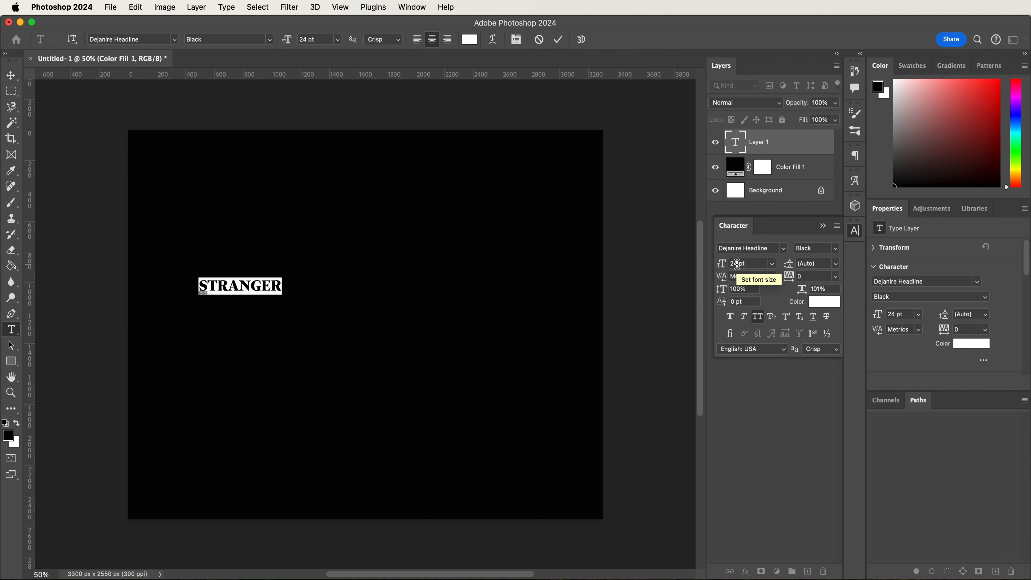
- Enlarge the STRANGER text to 109 pt and move it to the horizontal centre of the canvas, slightly above the middle
type("109")
key("Return")
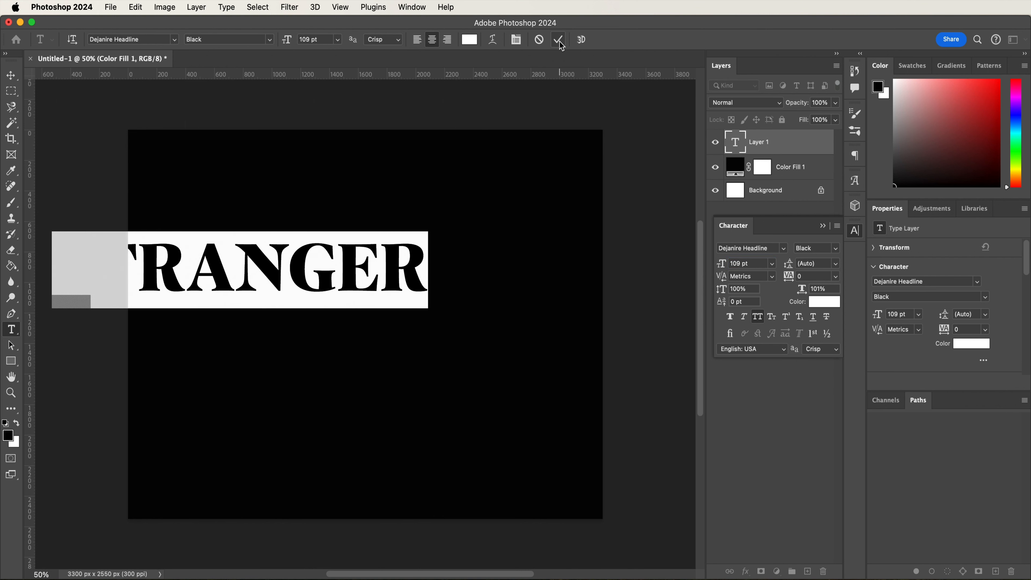
key("v")
left_click_drag(367, 249, 491, 269)
- Set the font size of the initial S in STRANGER to 149 pt
key("t")
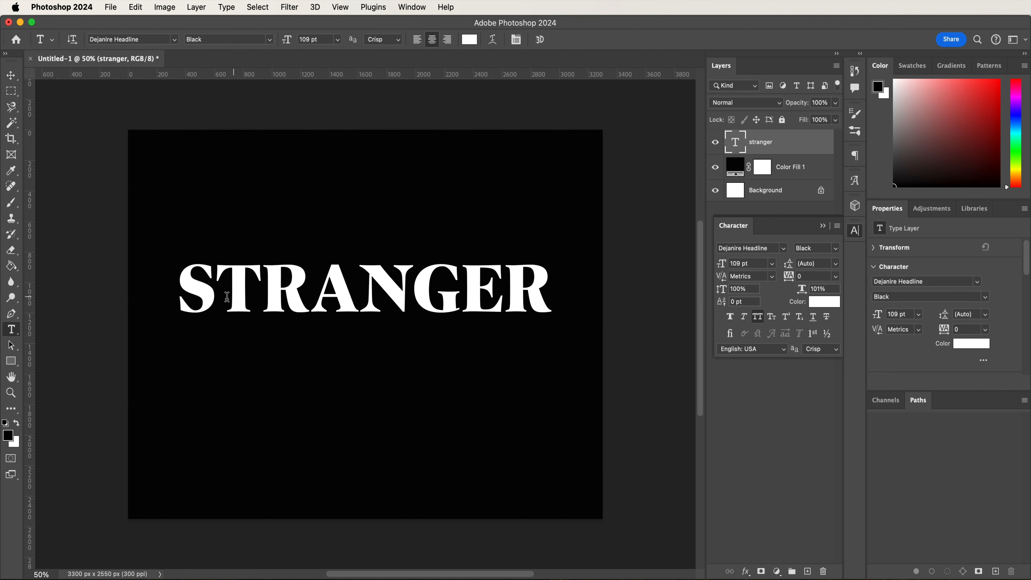
left_click_drag(215, 300, 180, 298)
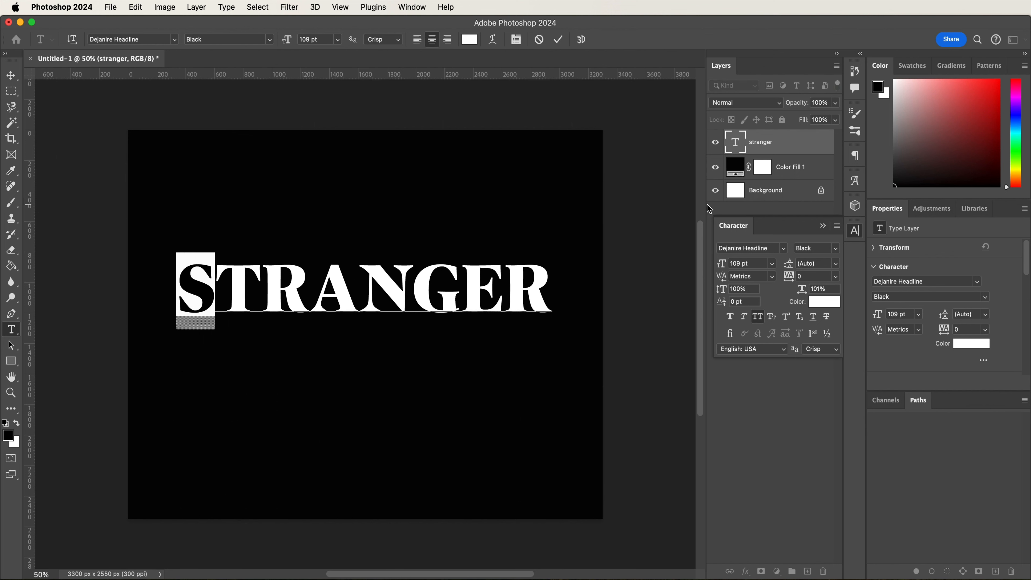
left_click(737, 263)
key("Right")
key("BackSpace")
type("4")
key("Return")
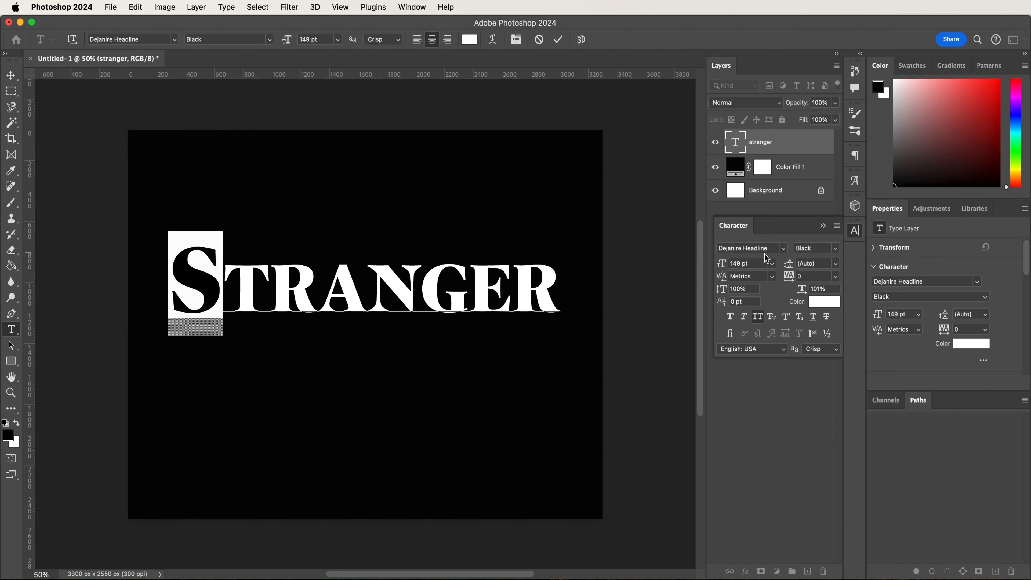
- Lower the initial S with a baseline shift of -26 pt so its top lines up with the other letters
left_click(749, 304)
key("shift+Down")
key("shift+Down")
key("shift+Down")
key("shift+Down")
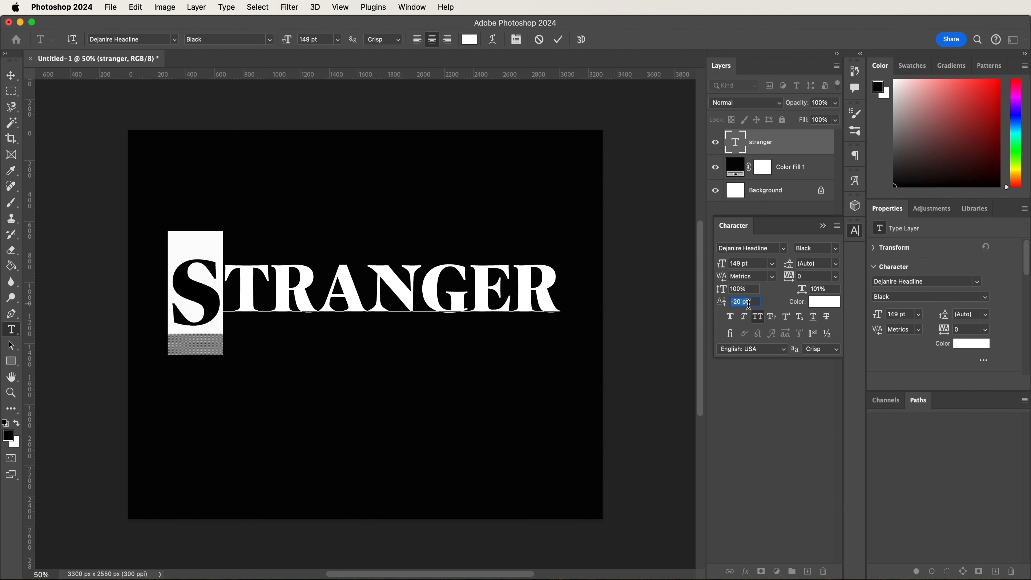
key("shift+Up")
key("shift+Up")
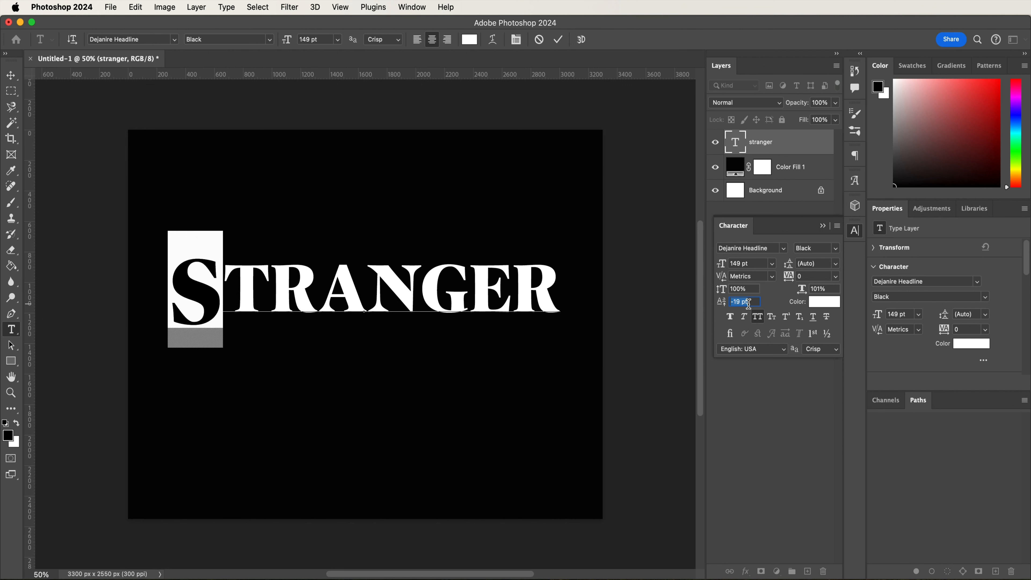
key("Down")
key("Down")
key("Down")
key("Down")
key("Down")
key("Down")
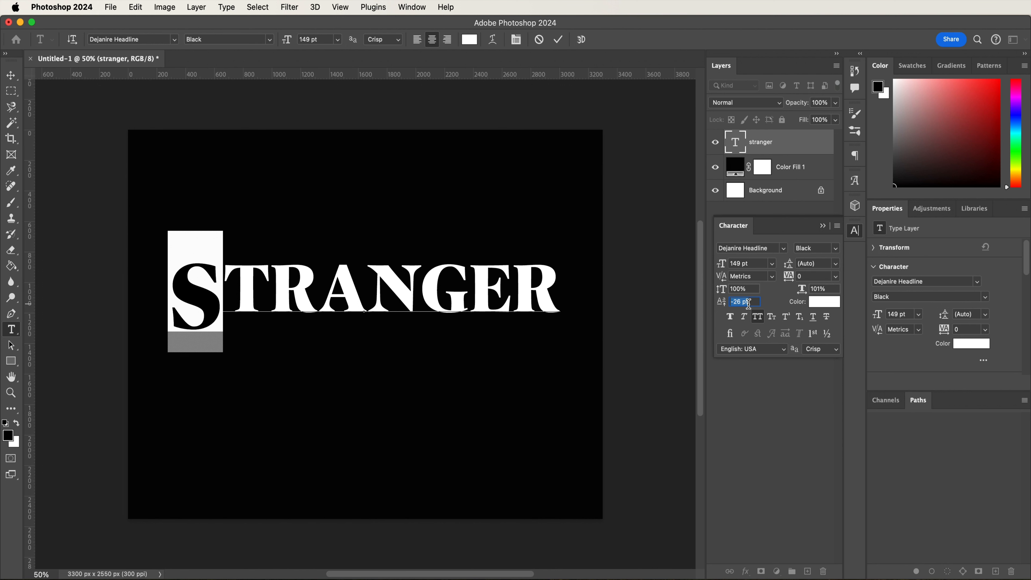
- Tighten the spacing after the initial S by setting its tracking to -40
left_click(813, 275)
type("-")
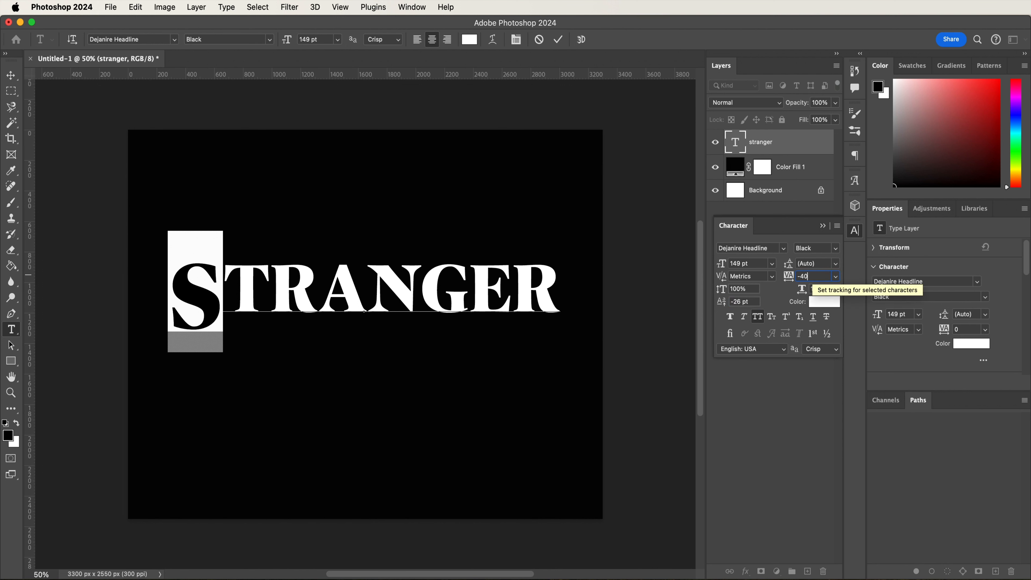
type("40")
key("Return")
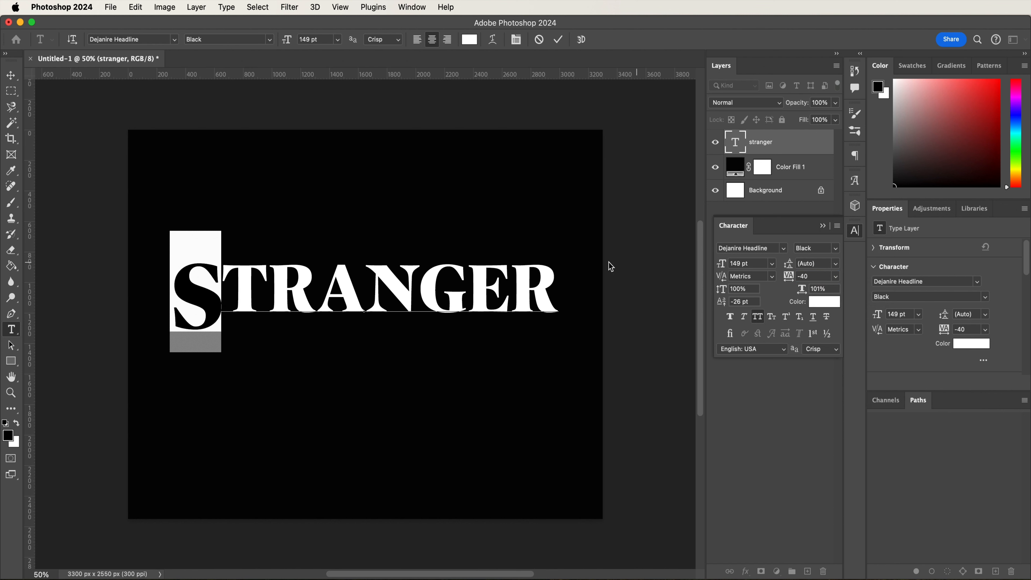
- Set the font size of the final R in STRANGER to 149 pt
left_click(511, 286)
left_click_drag(514, 287, 555, 290)
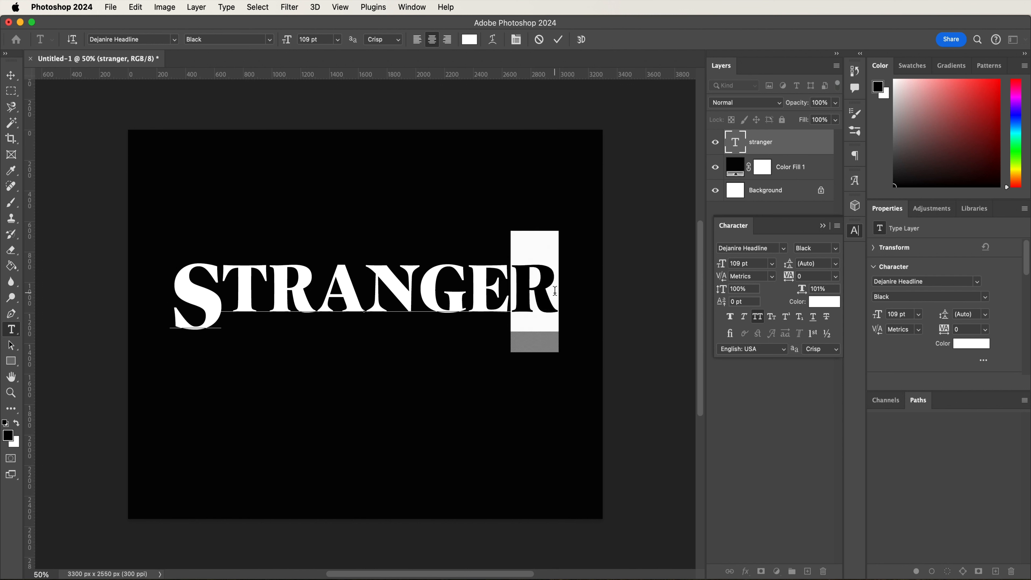
double_click(739, 263)
type("149")
key("Return")
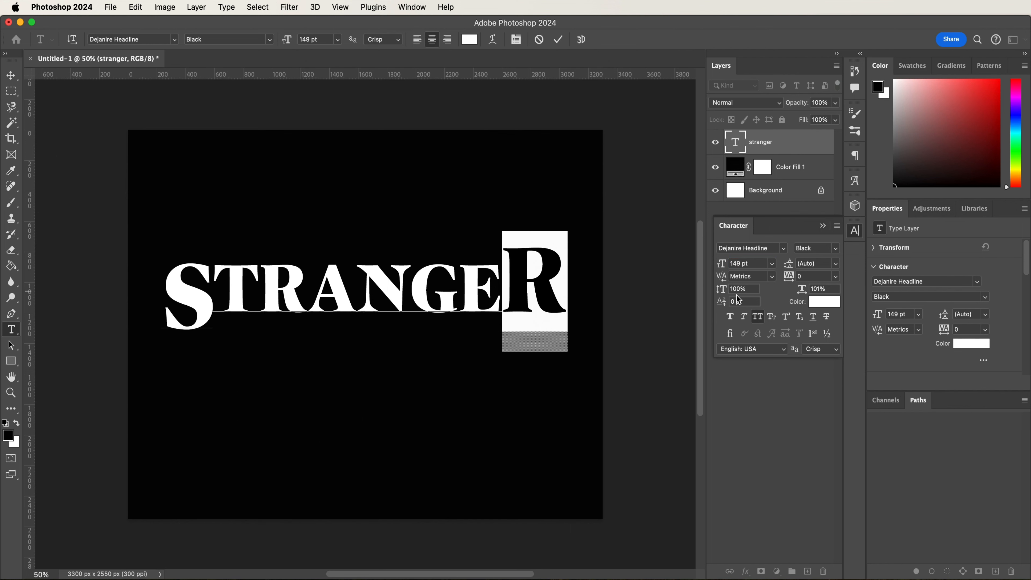
- Lower the final R with a baseline shift of -26 pt and commit the STRANGER text edits
double_click(746, 301)
key("Down")
key("Down")
key("Down")
key("Down")
key("Down")
key("Down")
key("Down")
key("Down")
key("Down")
key("Down")
key("Down")
key("Down")
key("Down")
key("Down")
key("Down")
key("Down")
key("Down")
key("Down")
key("Down")
key("Down")
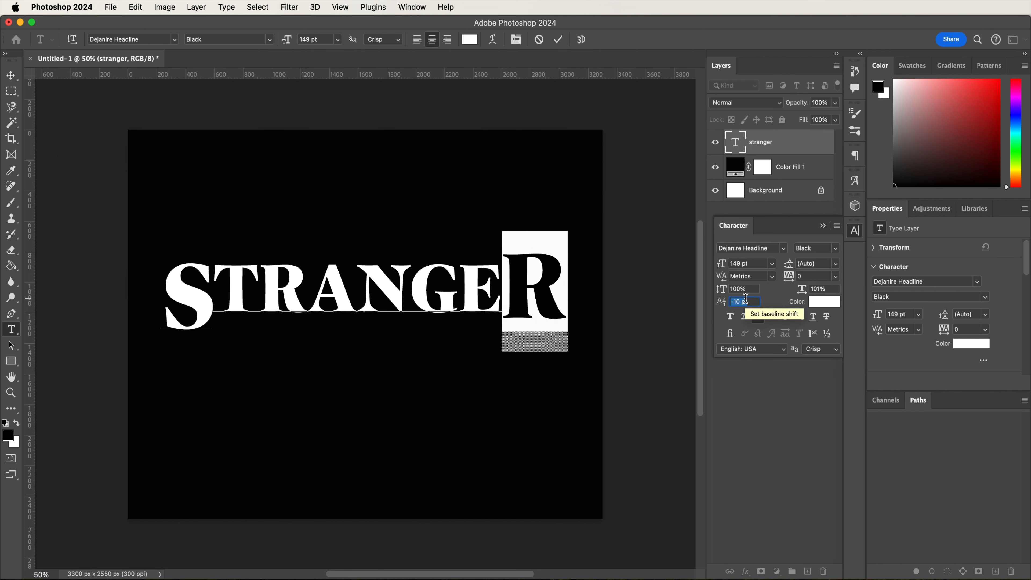
key("Down")
key("Down")
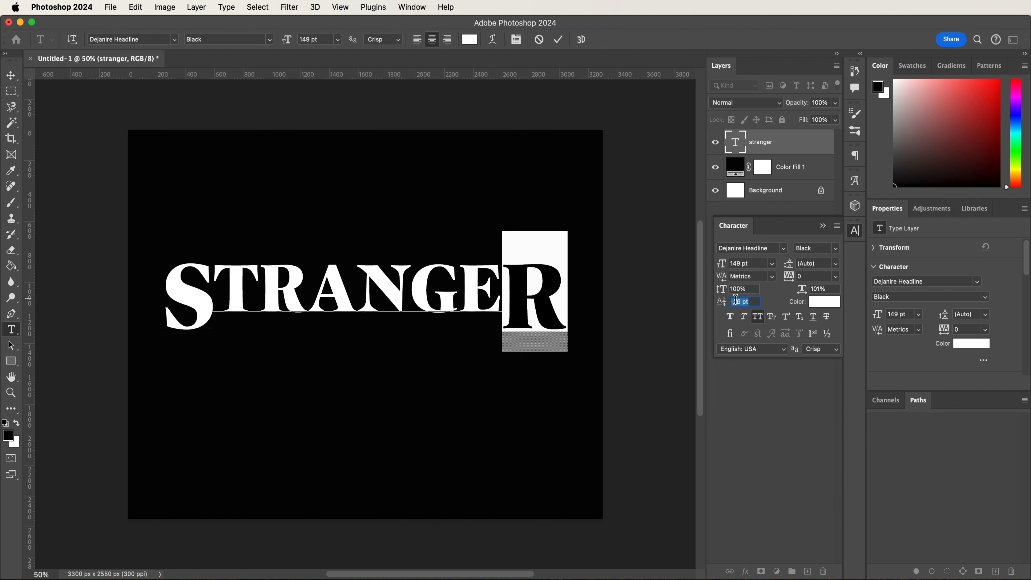
left_click(502, 291)
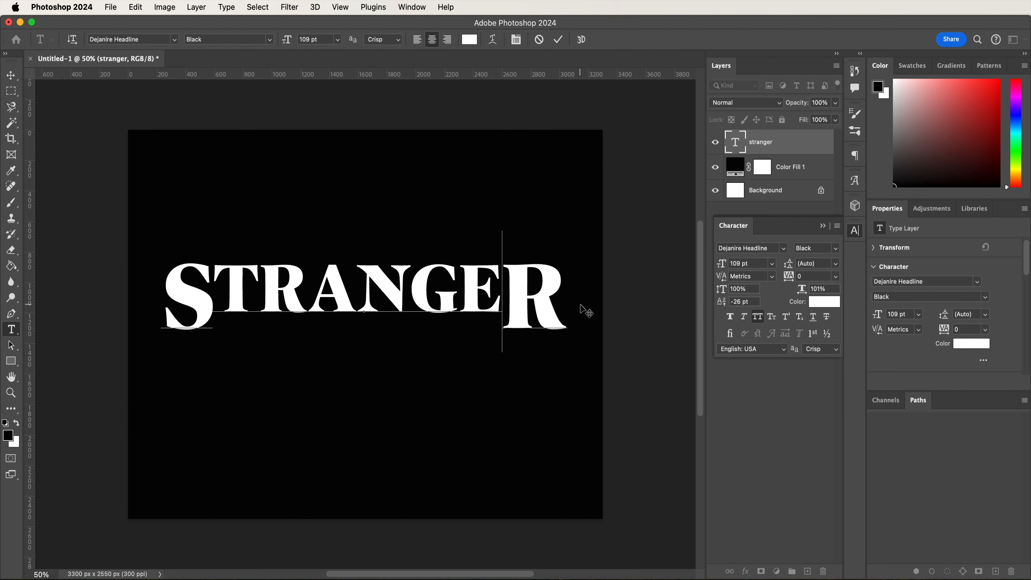
left_click(559, 43)
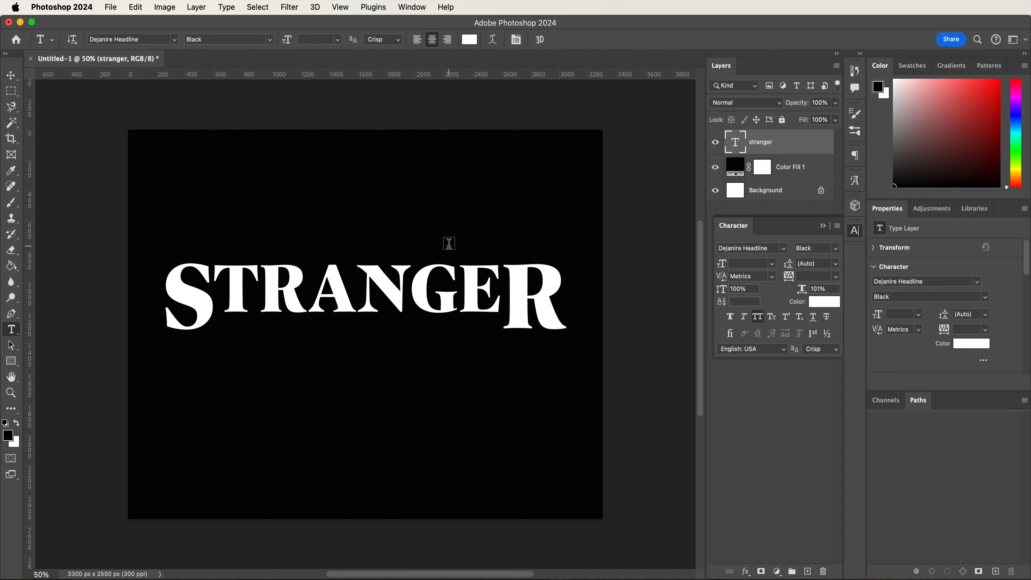
- Add the text THINGS on a new text layer below STRANGER and set its font size to 111 pt
left_click(312, 414)
type("THING")
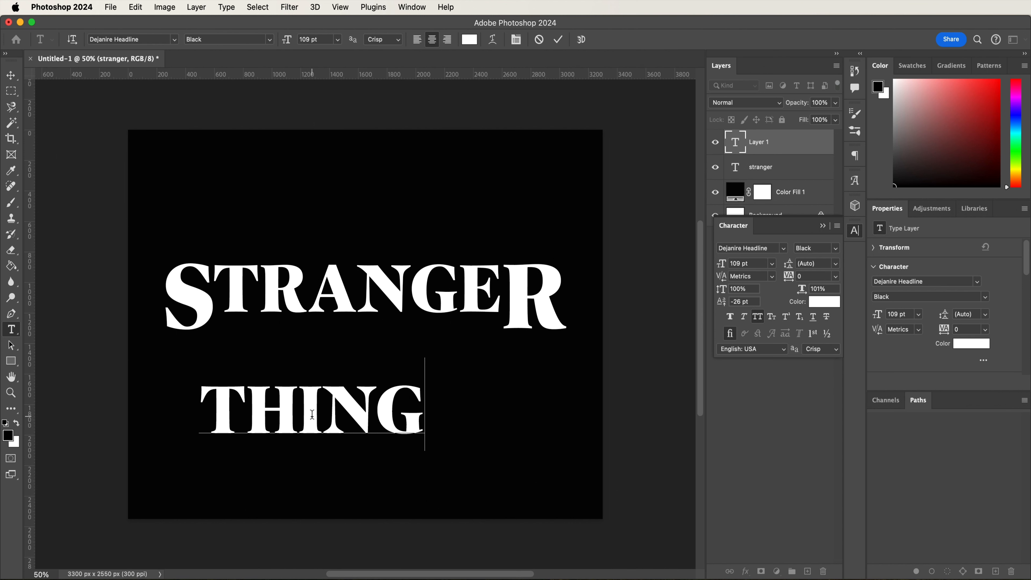
type("S")
key("super+a")
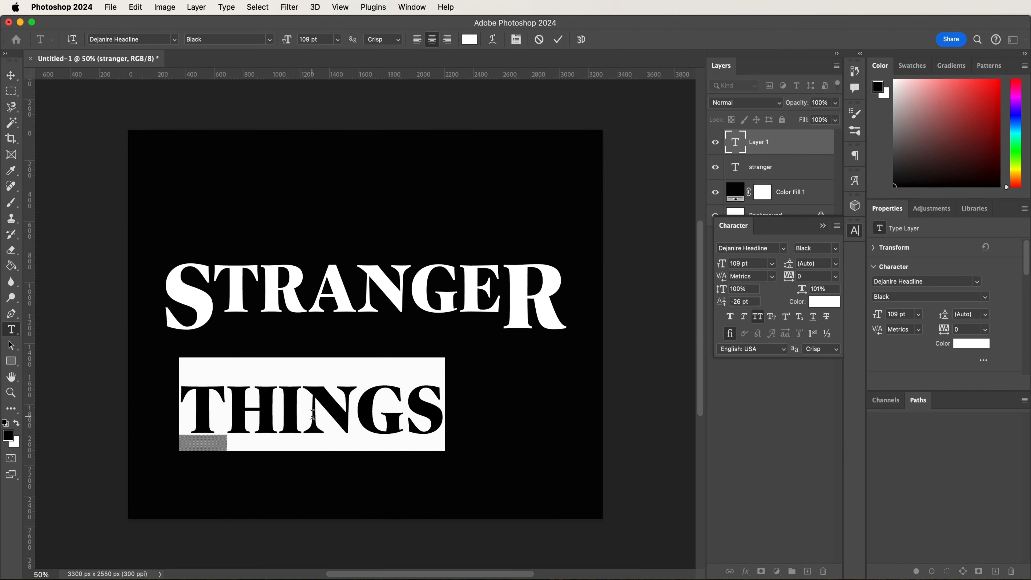
left_click_drag(740, 264, 696, 260)
type("111")
key("Return")
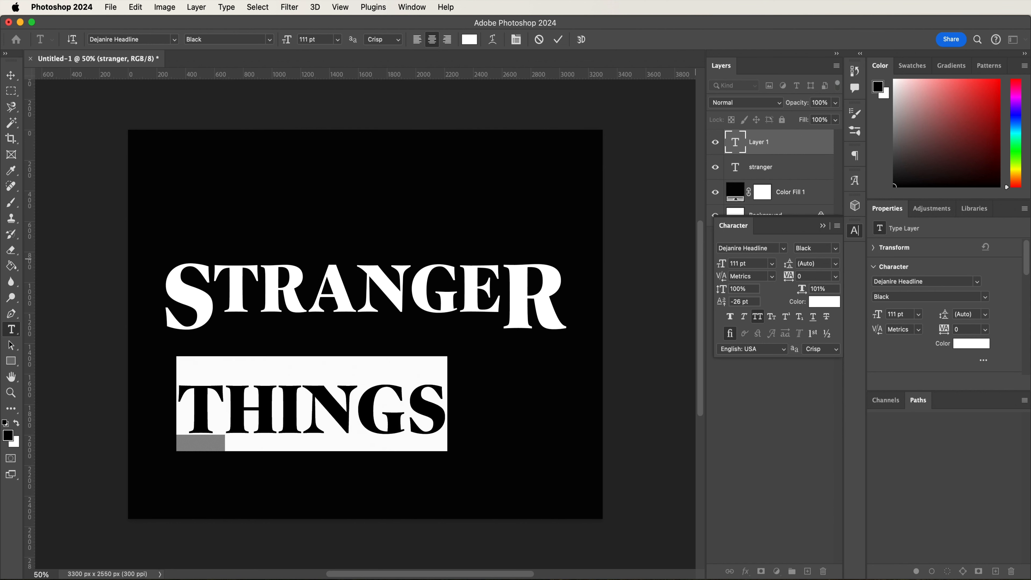
- Reset the THINGS baseline shift to 0 pt, commit the text and move it up centred beneath STRANGER's middle letters
left_click_drag(743, 302, 714, 301)
type("0")
key("Return")
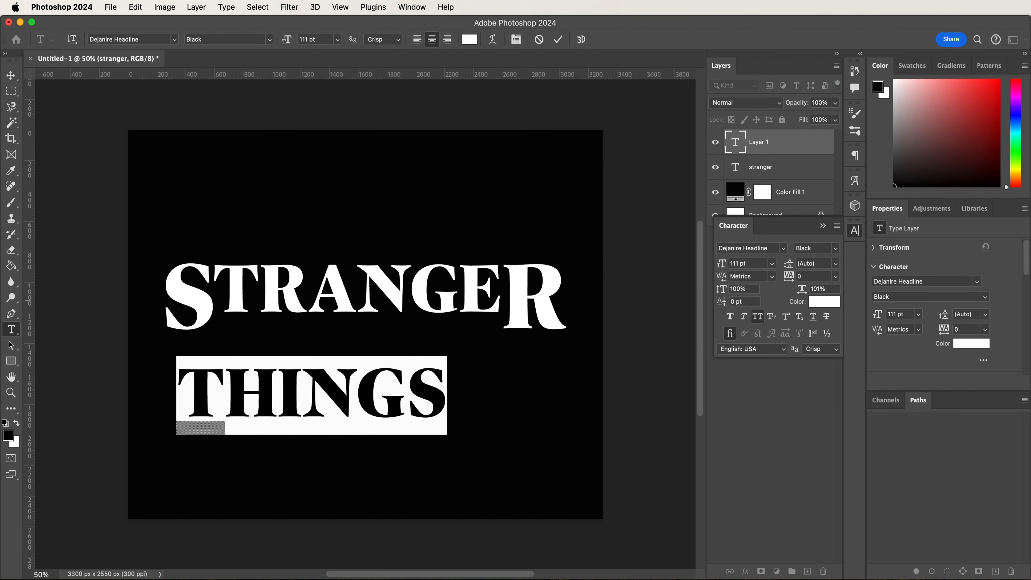
left_click(558, 39)
key("v")
left_click_drag(348, 399, 393, 349)
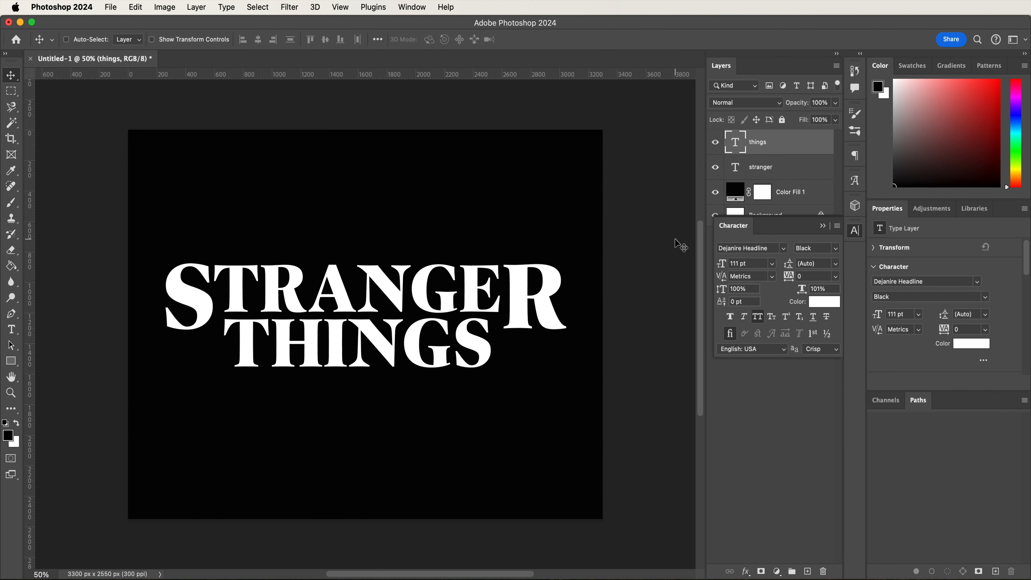
- Reduce the Fill of both the things and stranger text layers to 0%
left_click(783, 170, "shift")
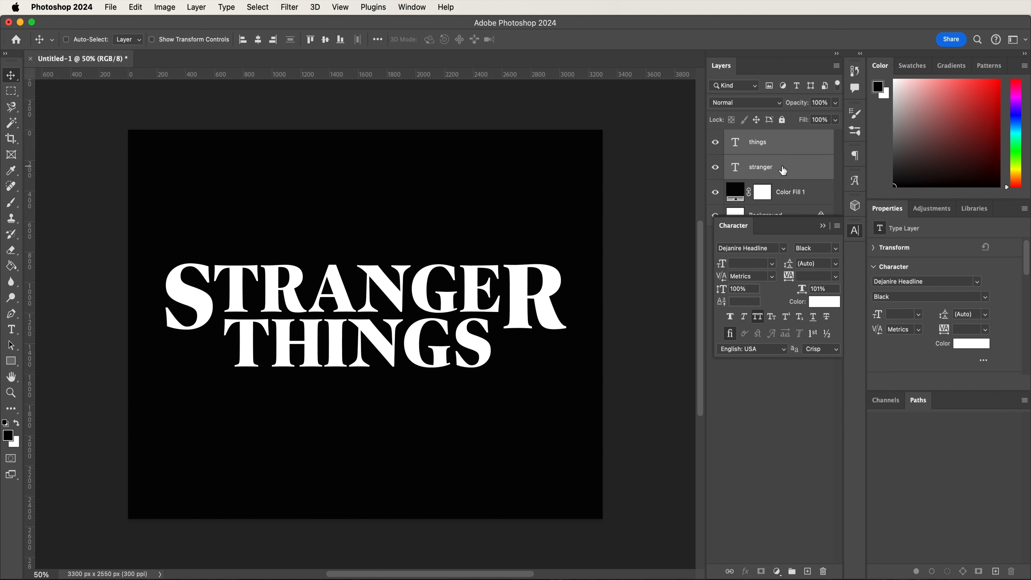
left_click(835, 119)
left_click_drag(818, 138, 749, 143)
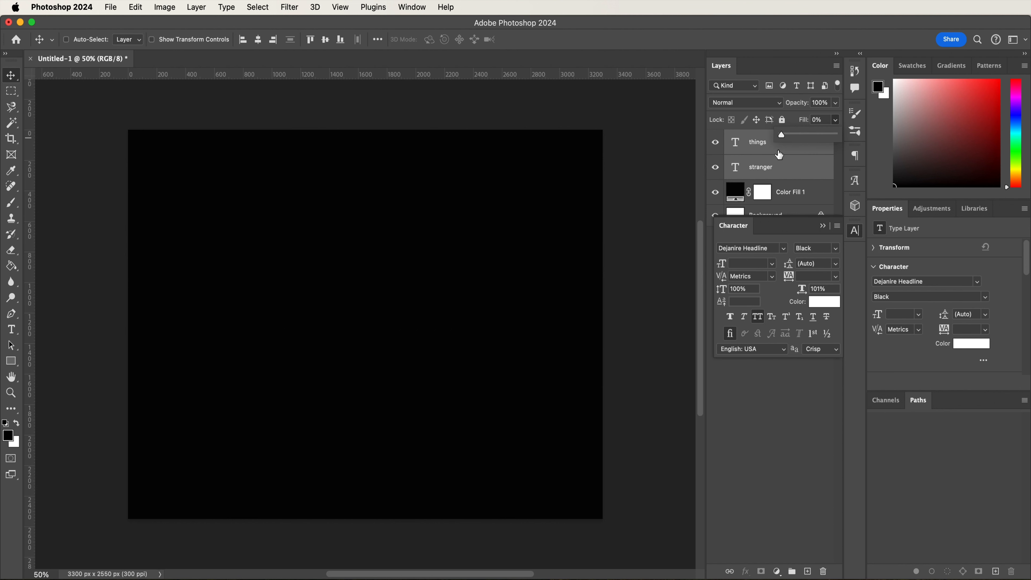
- Add a Bevel & Emboss effect to the stranger layer with the Emboss style and Chisel Soft technique
left_click(794, 169)
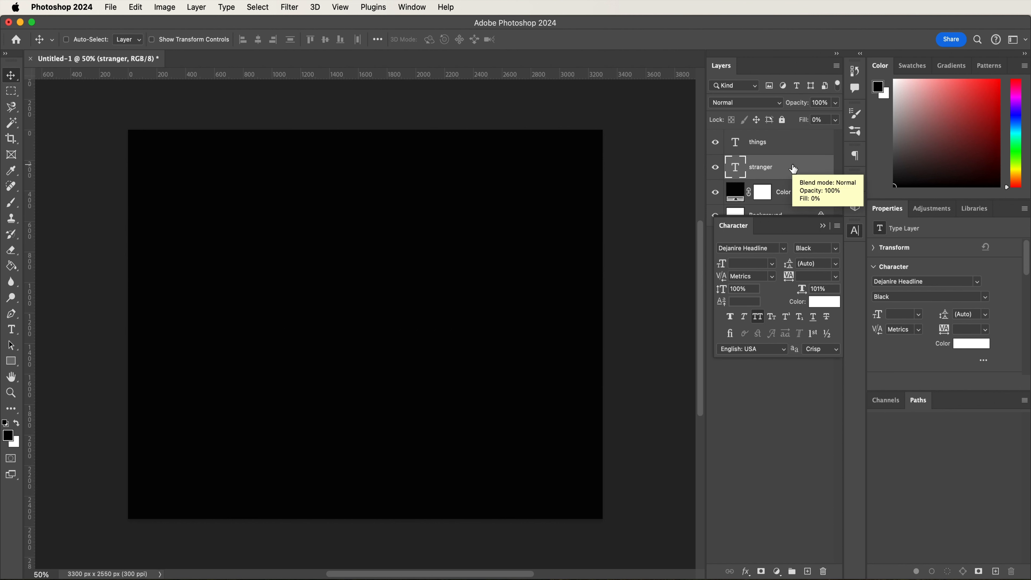
double_click(794, 169)
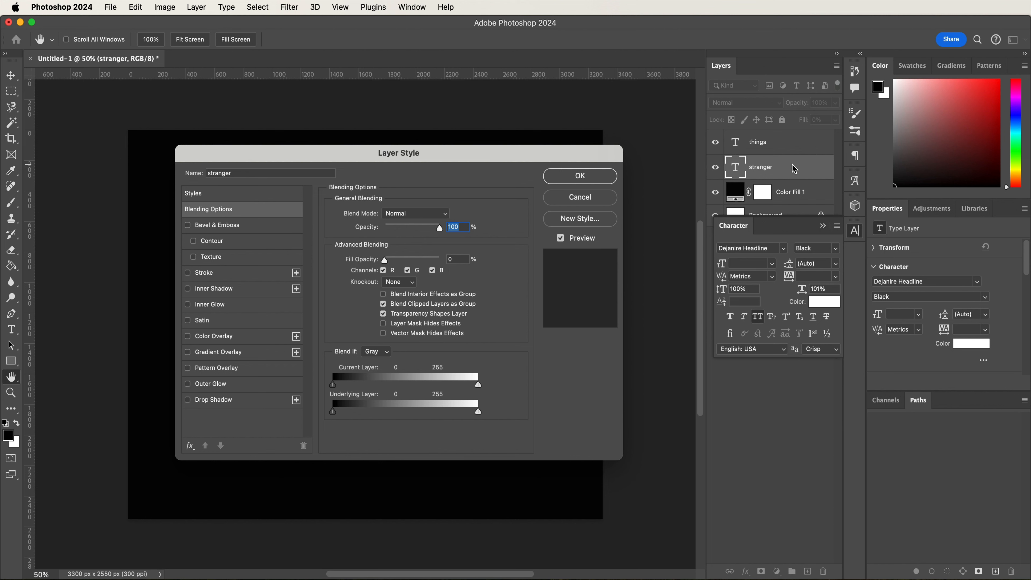
left_click_drag(354, 157, 591, 207)
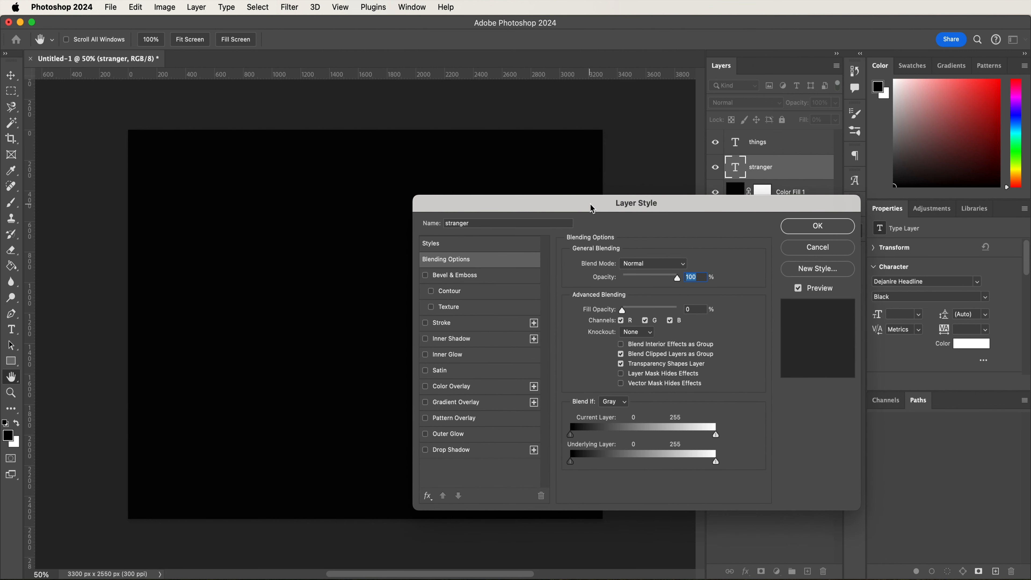
left_click(489, 281)
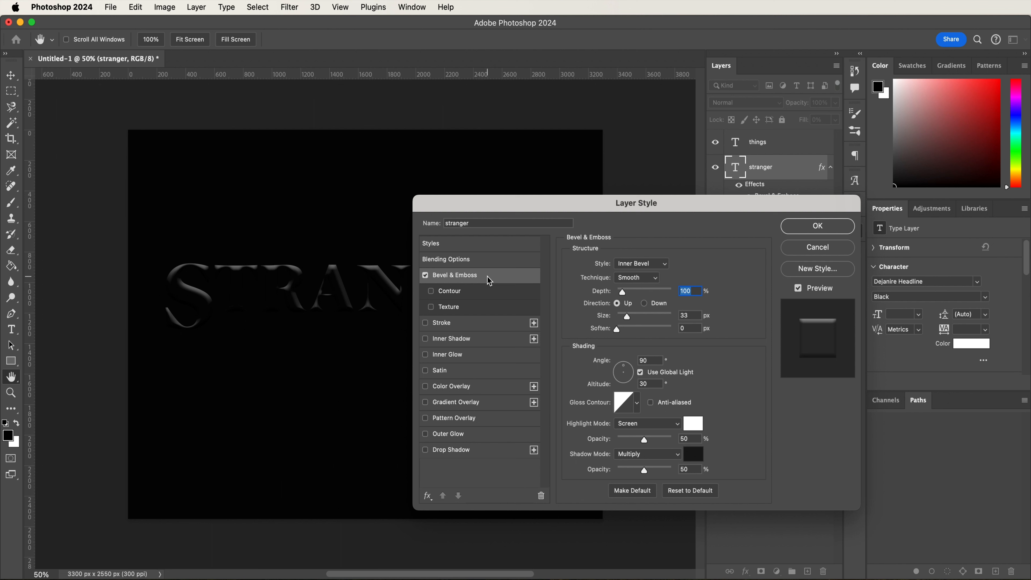
left_click(652, 263)
left_click(649, 281)
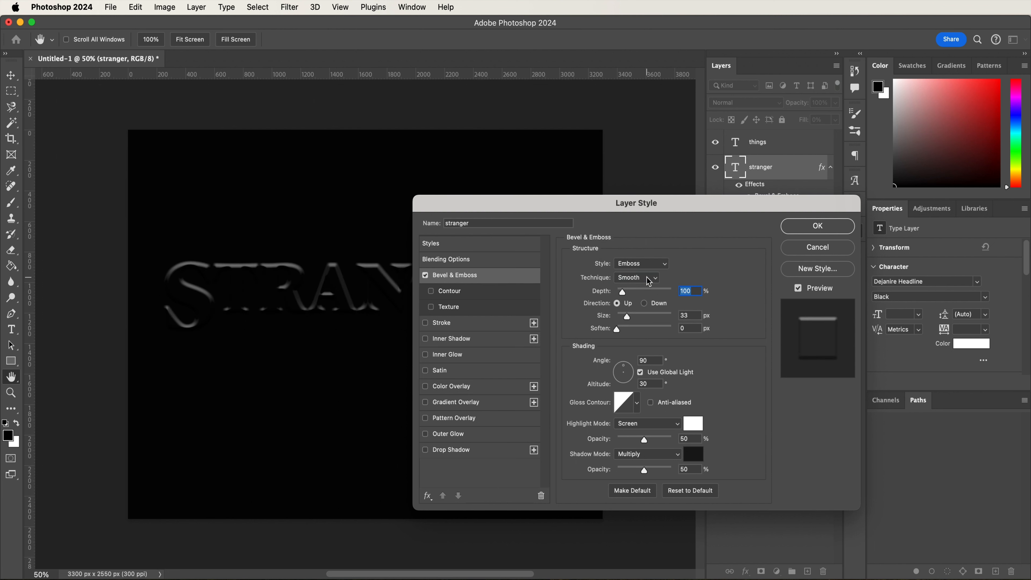
left_click(645, 277)
left_click(647, 306)
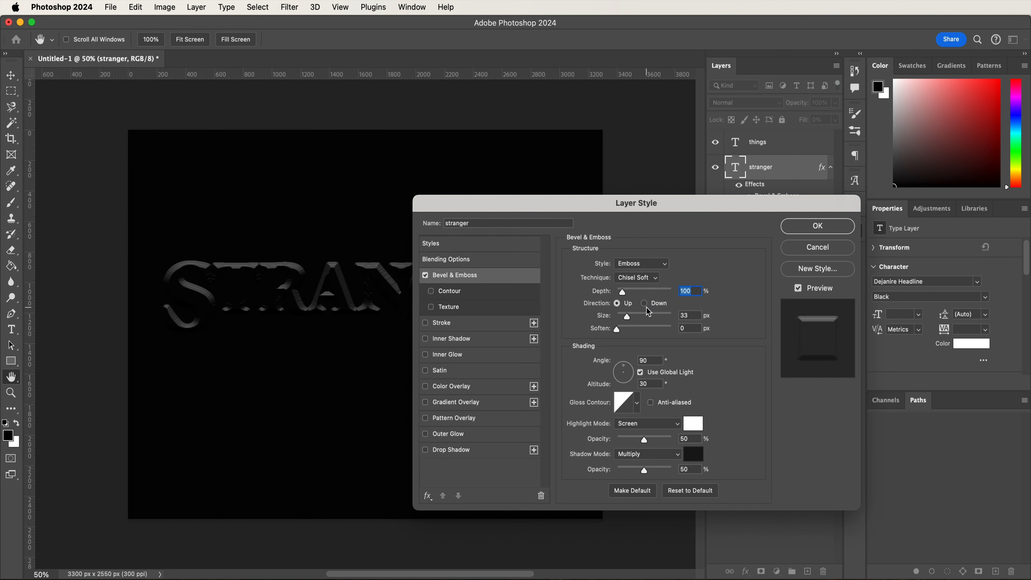
- Set the stranger layer's bevel depth to 188% and its size to 5 px
type("188")
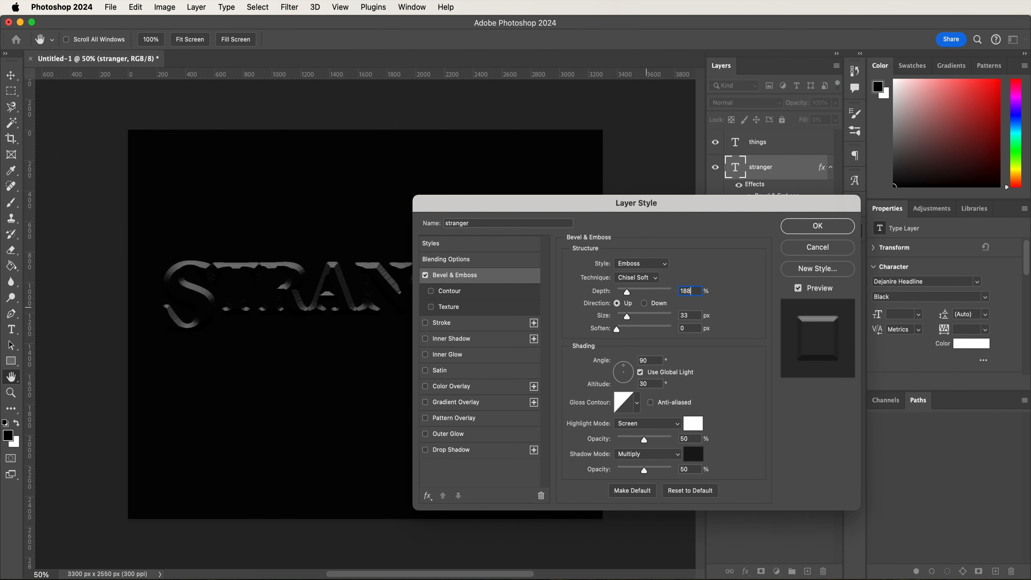
double_click(691, 315)
type("5")
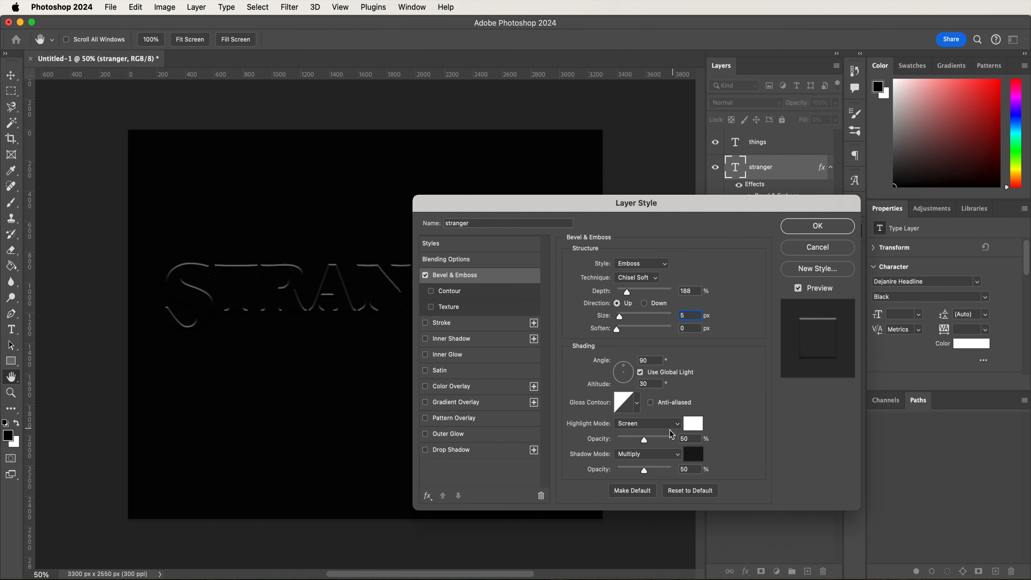
- Set the bevel highlight to Hard Light mode at 100% opacity with the red color f20000
left_click(657, 426)
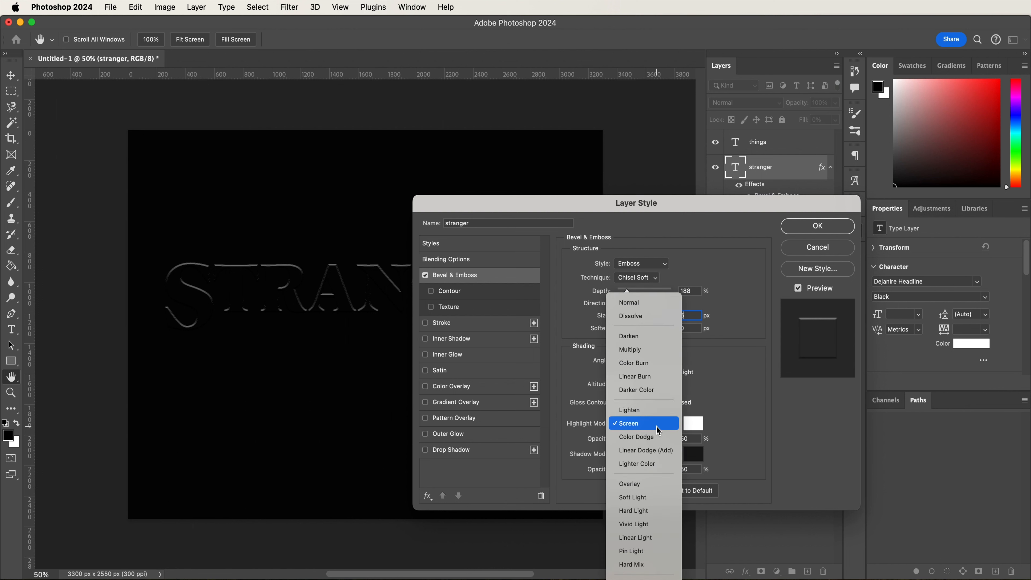
left_click(654, 511)
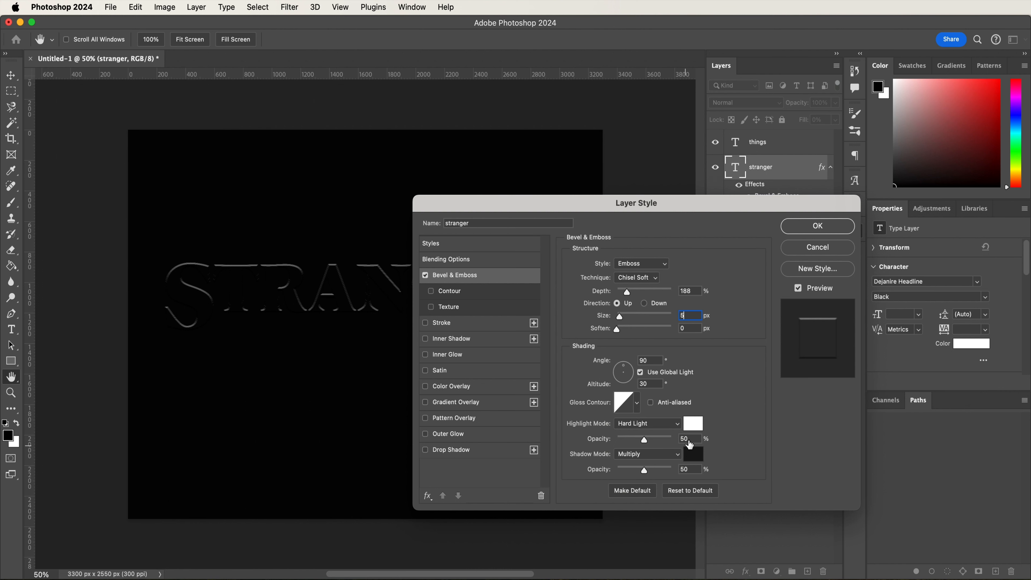
left_click_drag(644, 440, 698, 431)
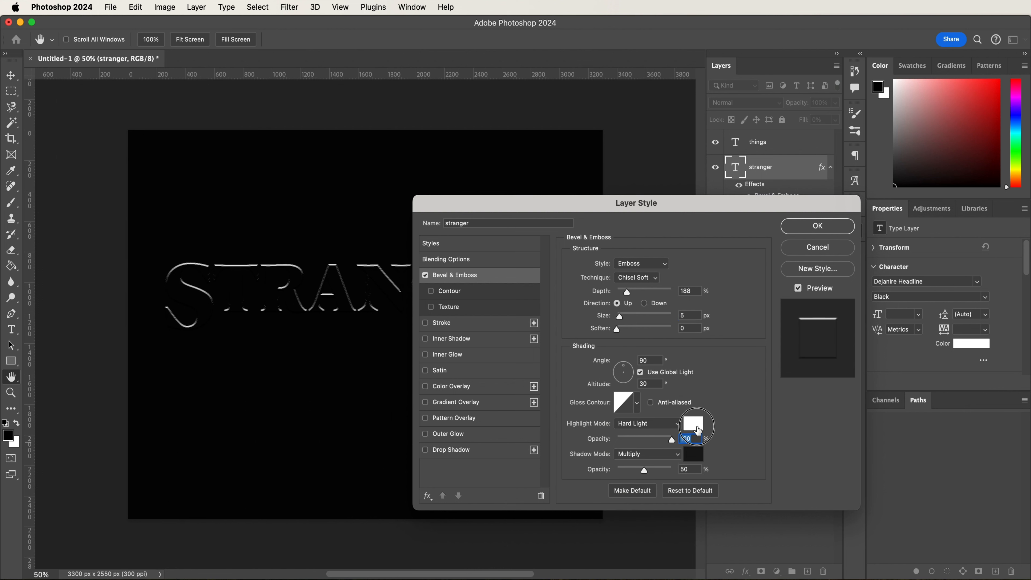
left_click(694, 424)
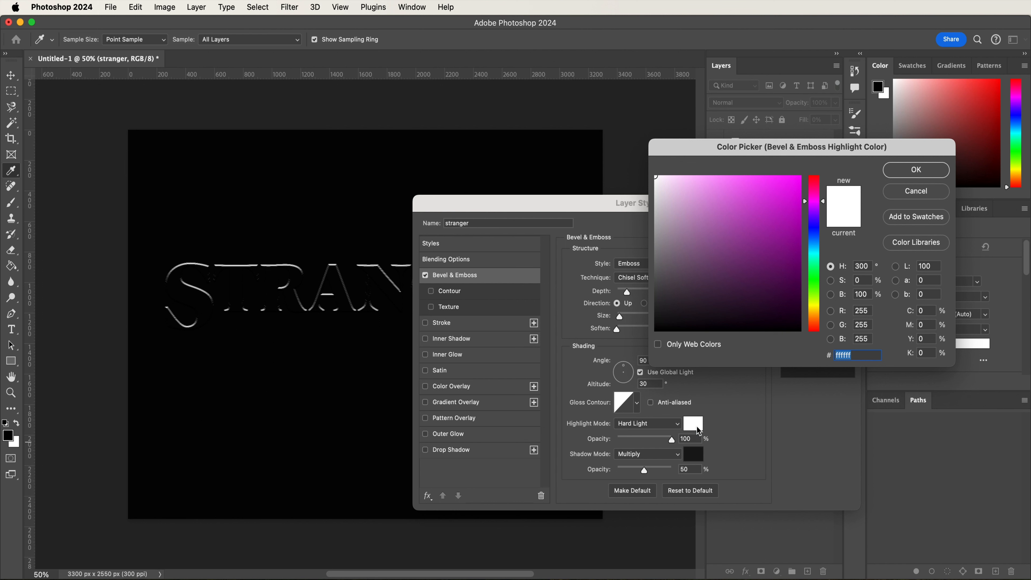
type("f2")
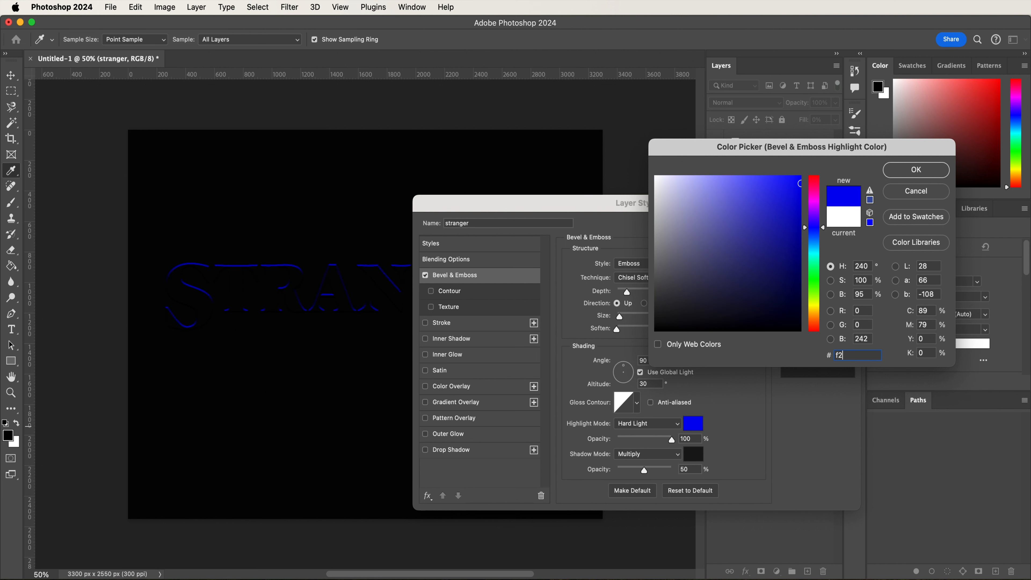
type("0000")
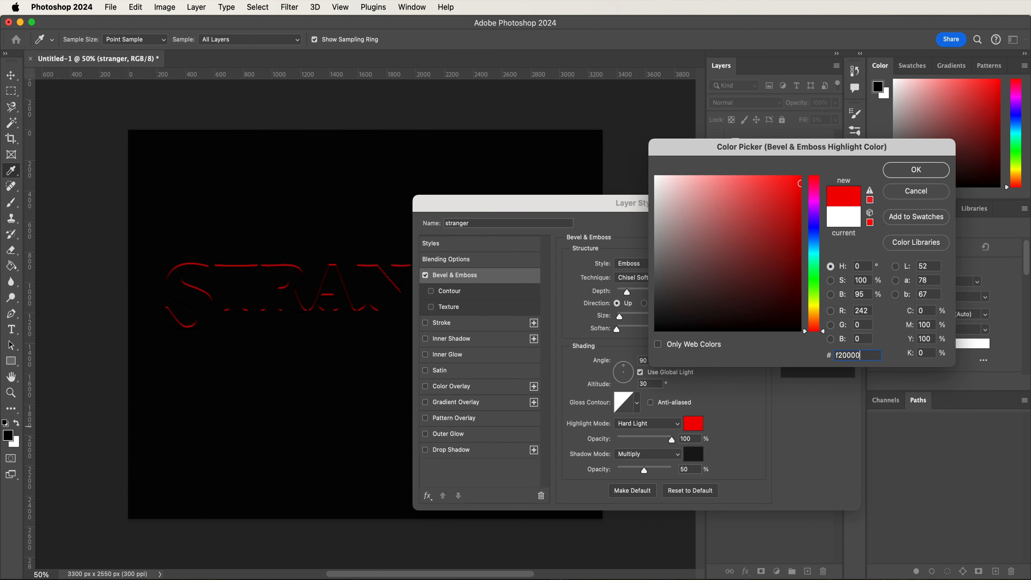
key("Return")
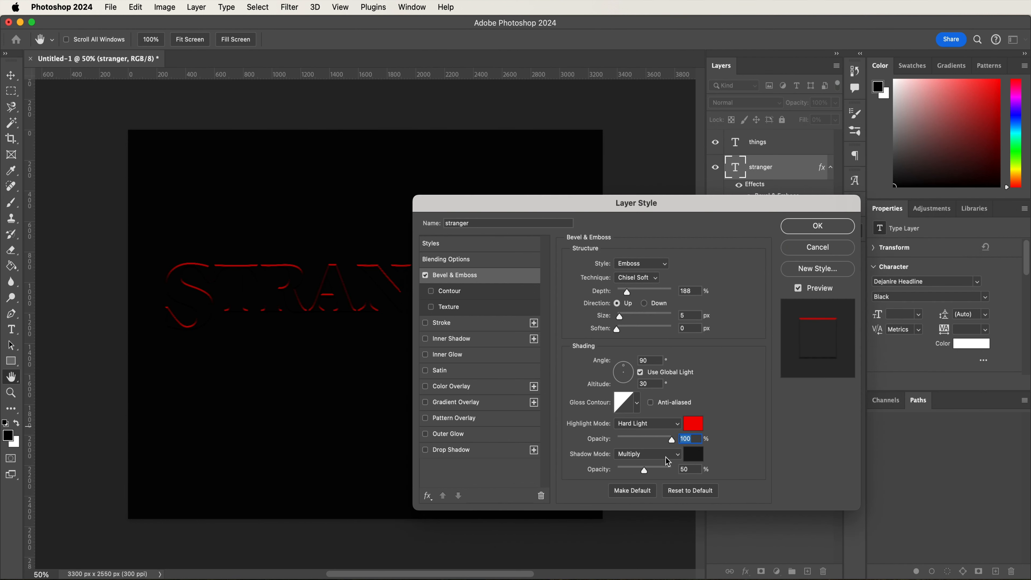
- Set the bevel shadow to Color Dodge mode with the orange color d56e00 and raise its opacity to the maximum
left_click(668, 461)
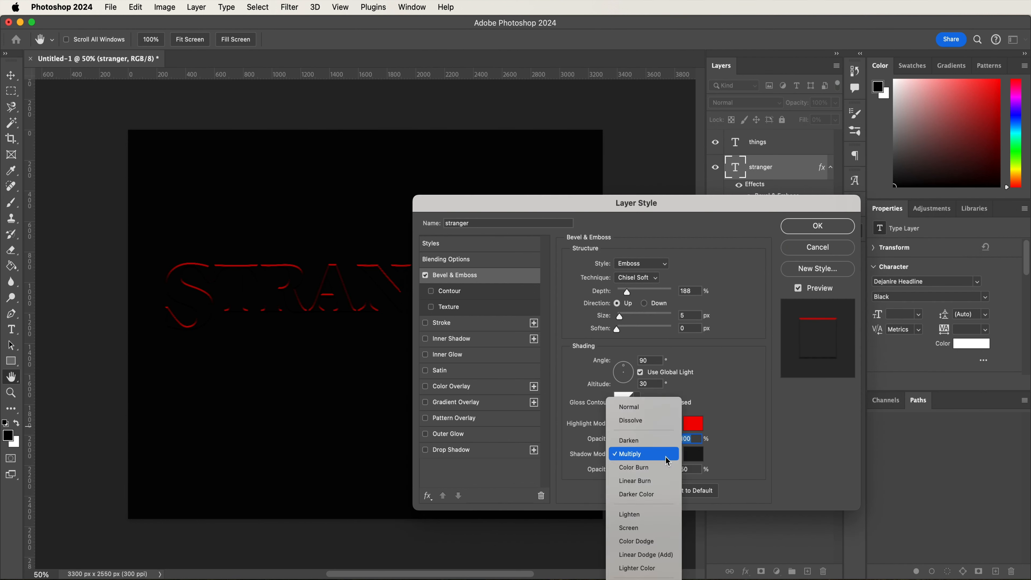
left_click(662, 542)
left_click(696, 456)
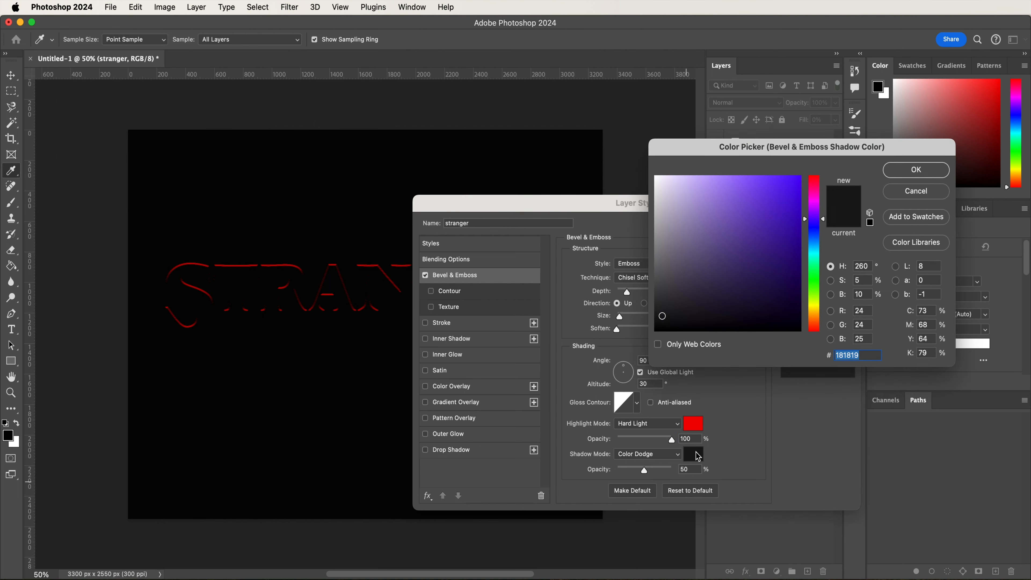
type("d5")
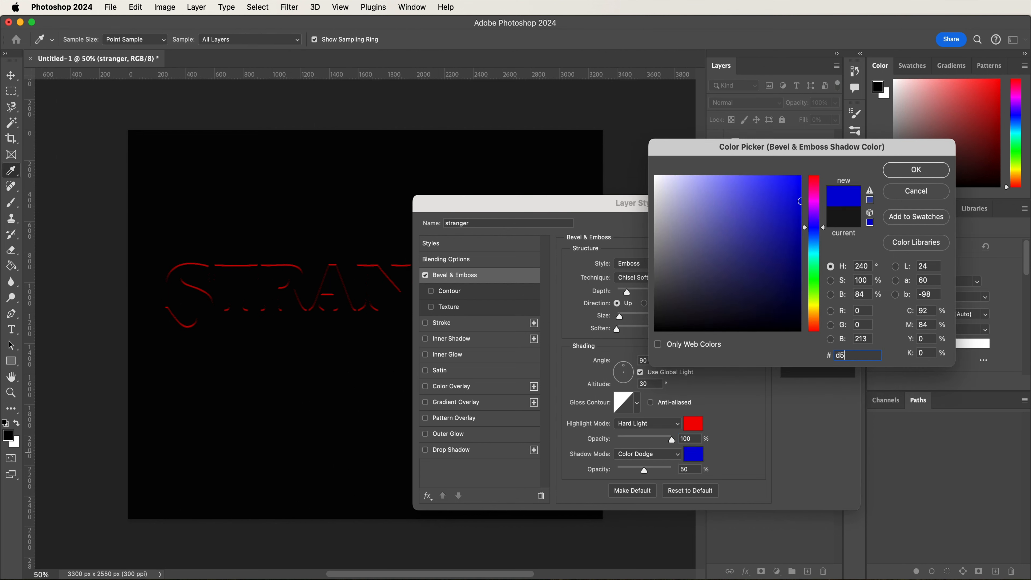
type("6e00")
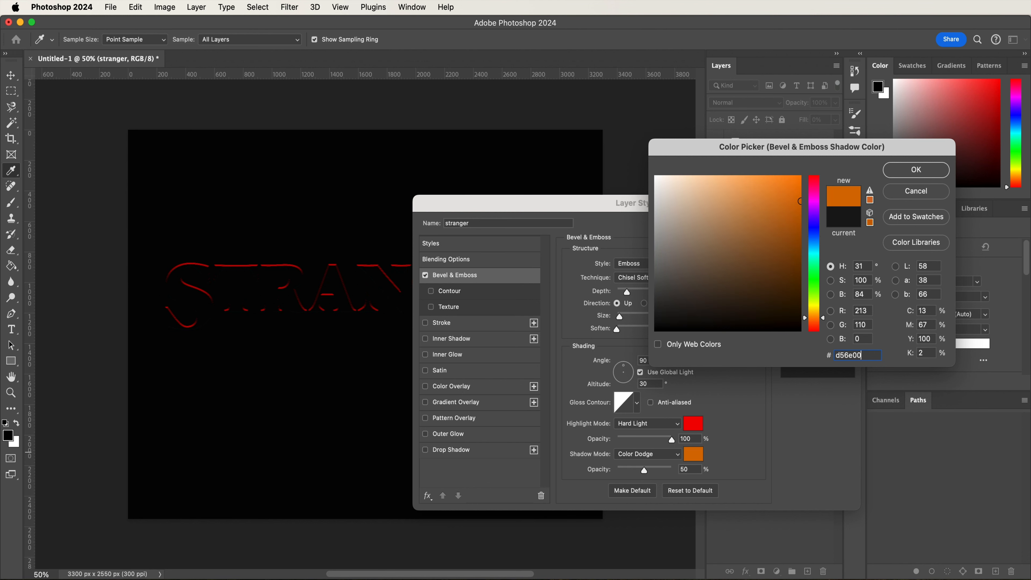
key("Return")
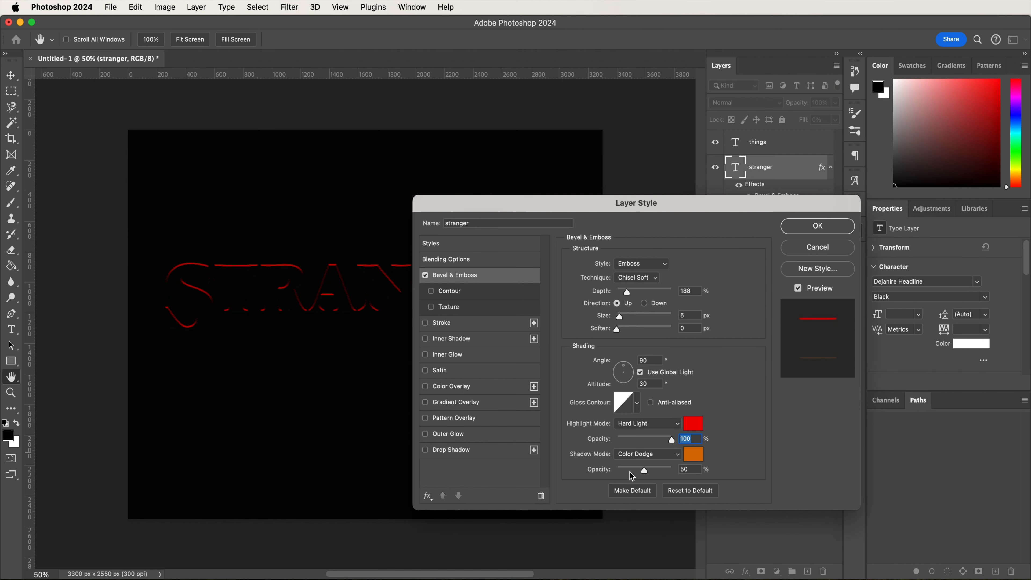
left_click_drag(645, 471, 714, 476)
- Enable the bevel's Contour option and choose the fifth contour preset in the first row
left_click(500, 298)
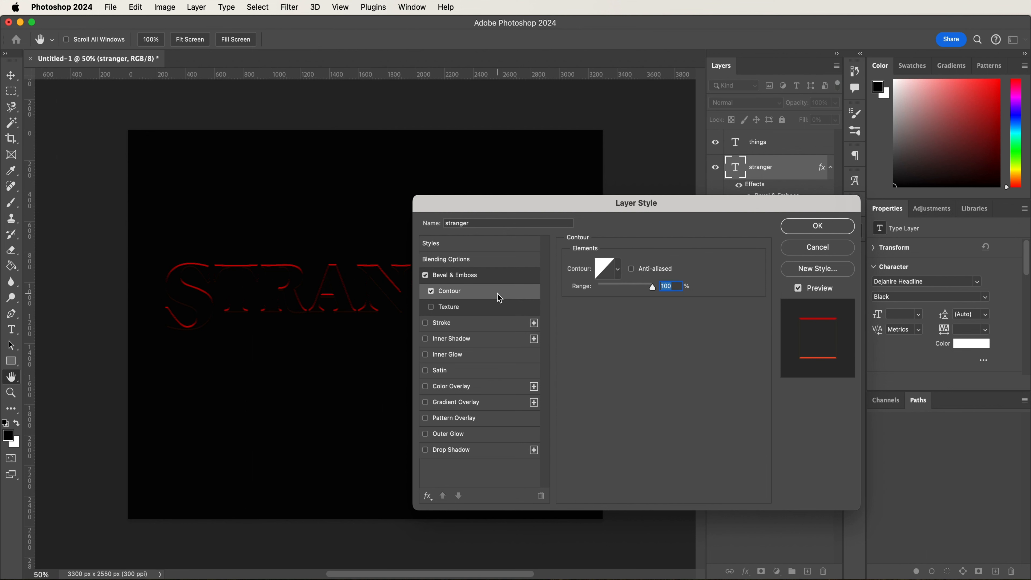
left_click(617, 271)
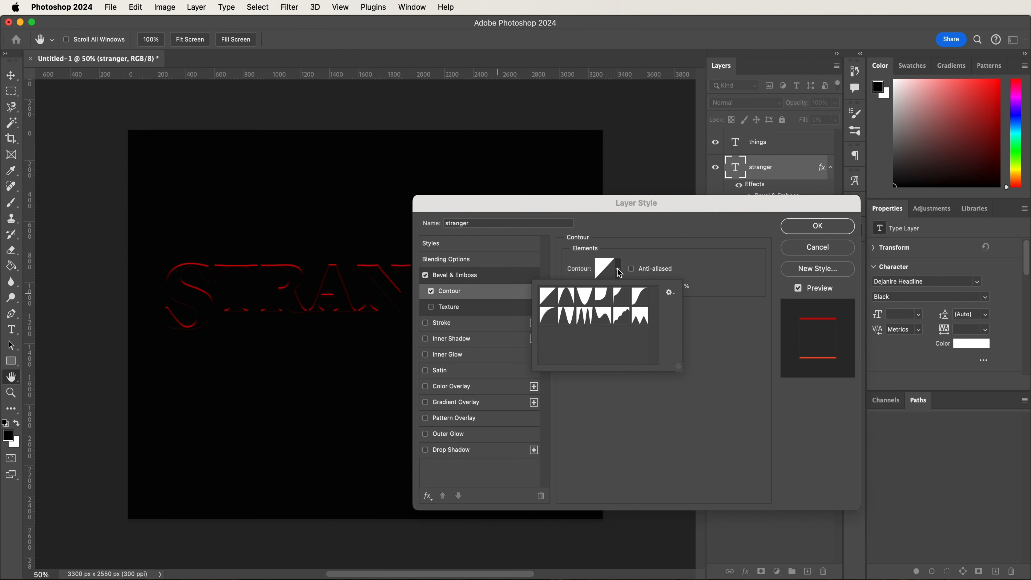
left_click(622, 298)
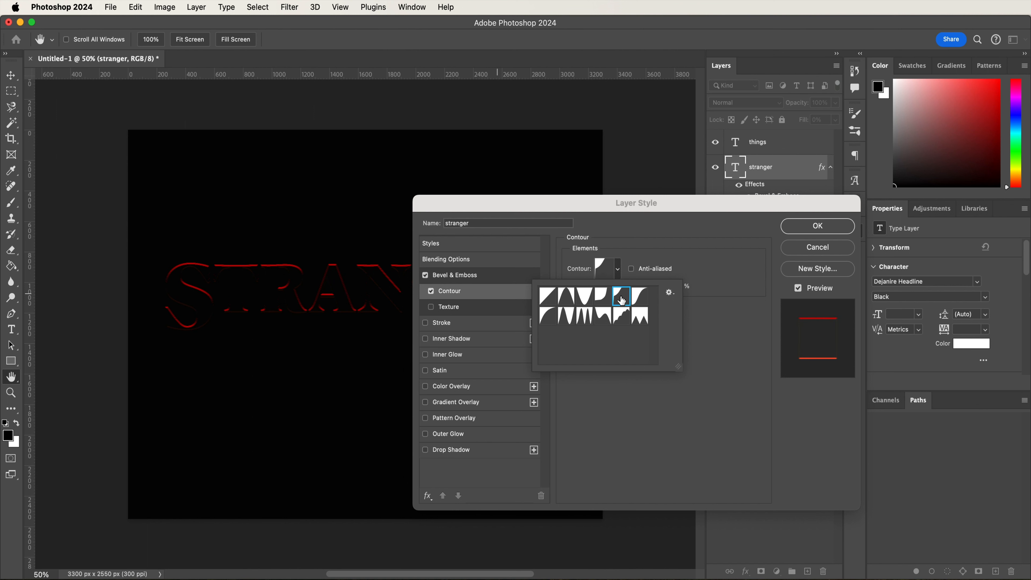
left_click(637, 249)
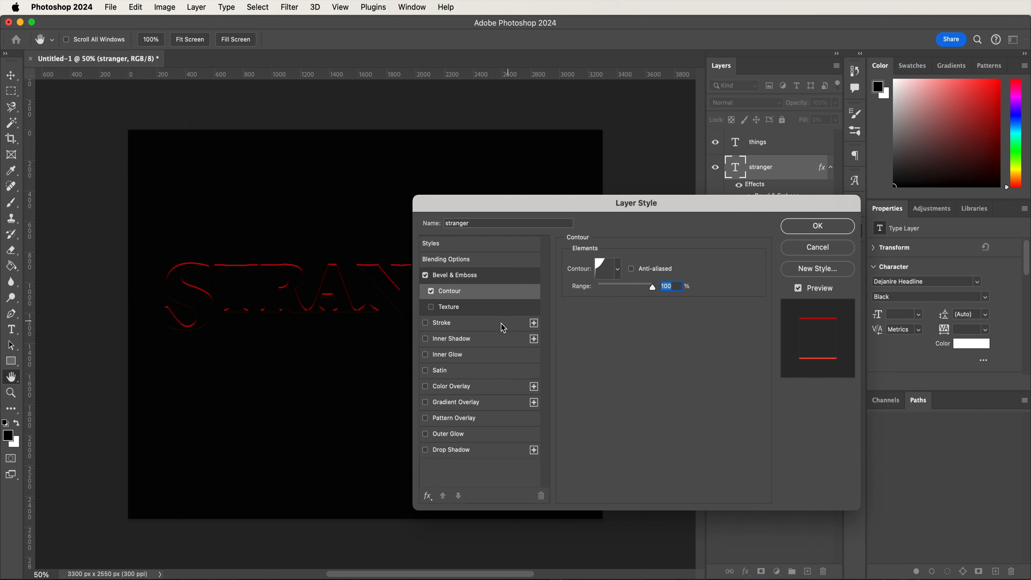
- Enable an inner shadow on the stranger layer with Soft Light blending, 97% opacity and the red color f80000
left_click(492, 342)
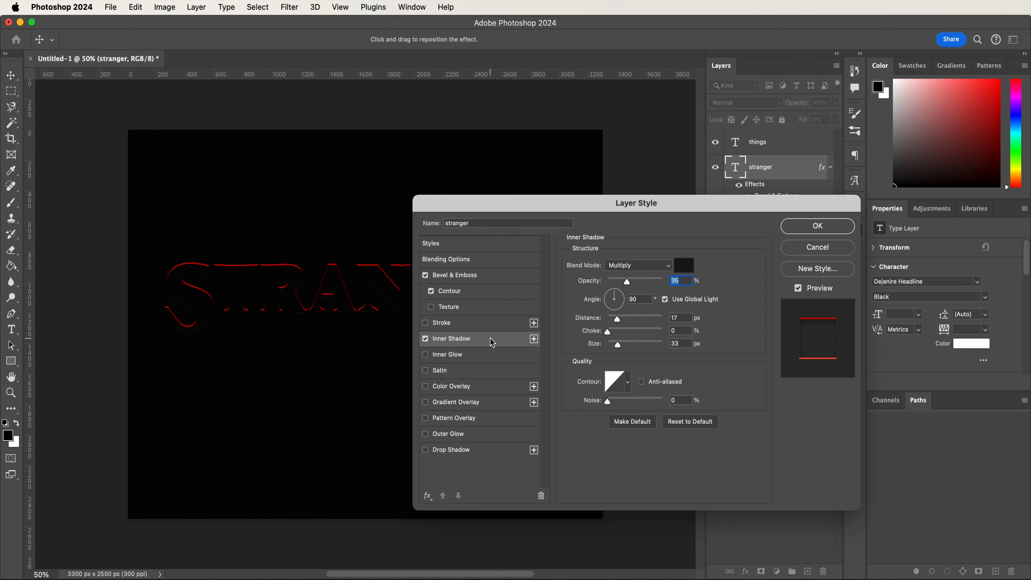
left_click(620, 266)
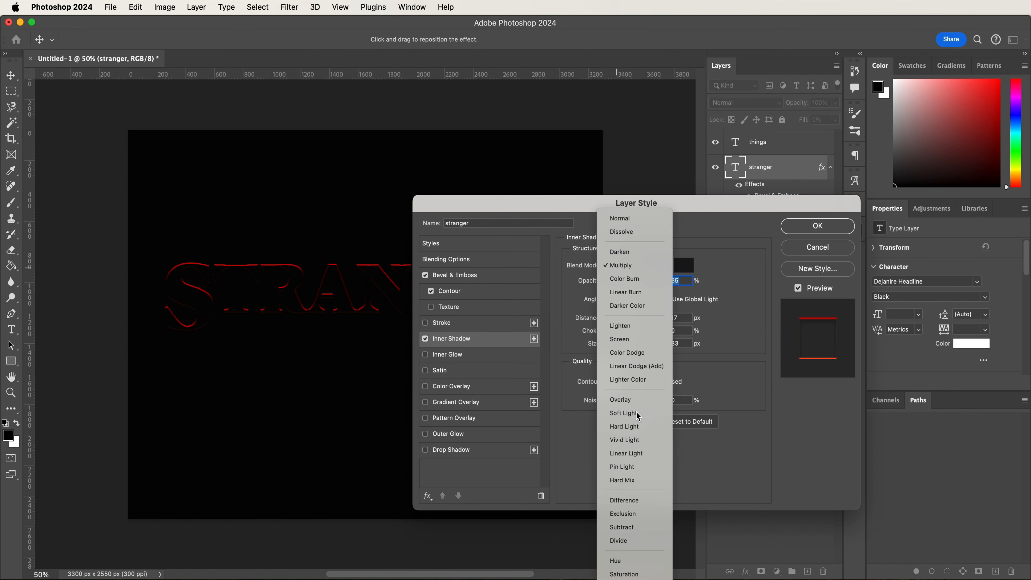
left_click(638, 414)
type("97")
left_click(683, 265)
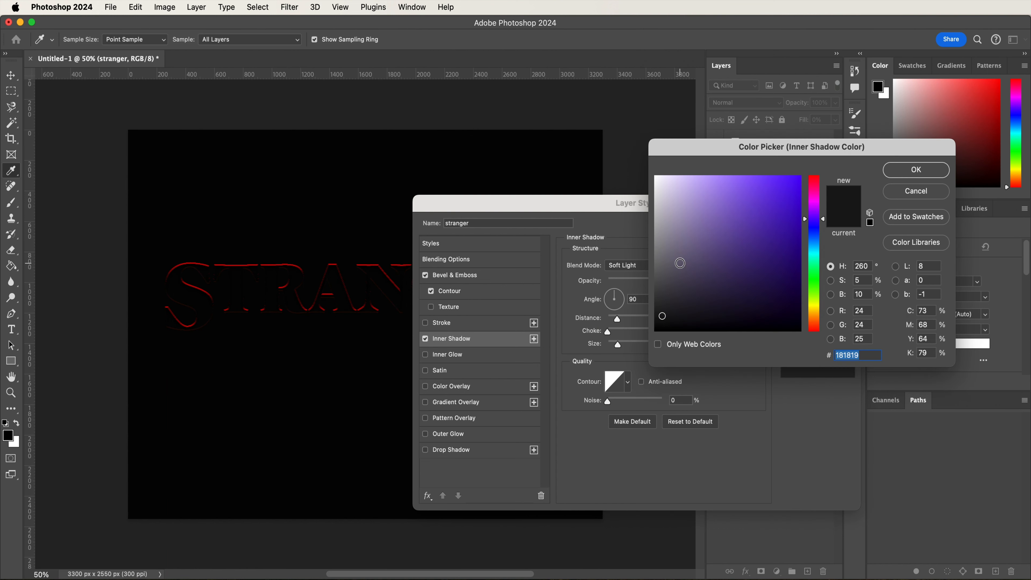
type("f")
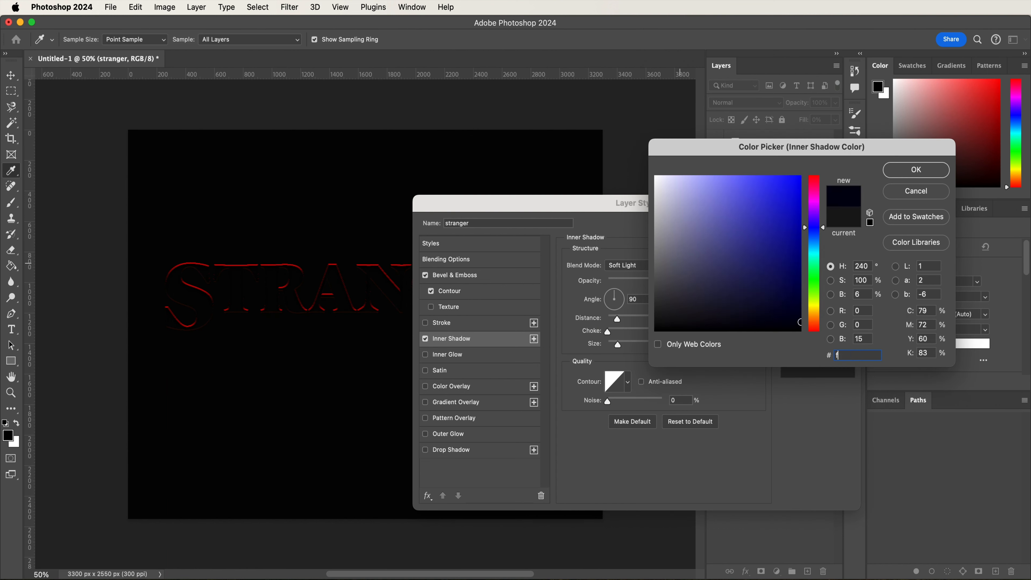
type("80000")
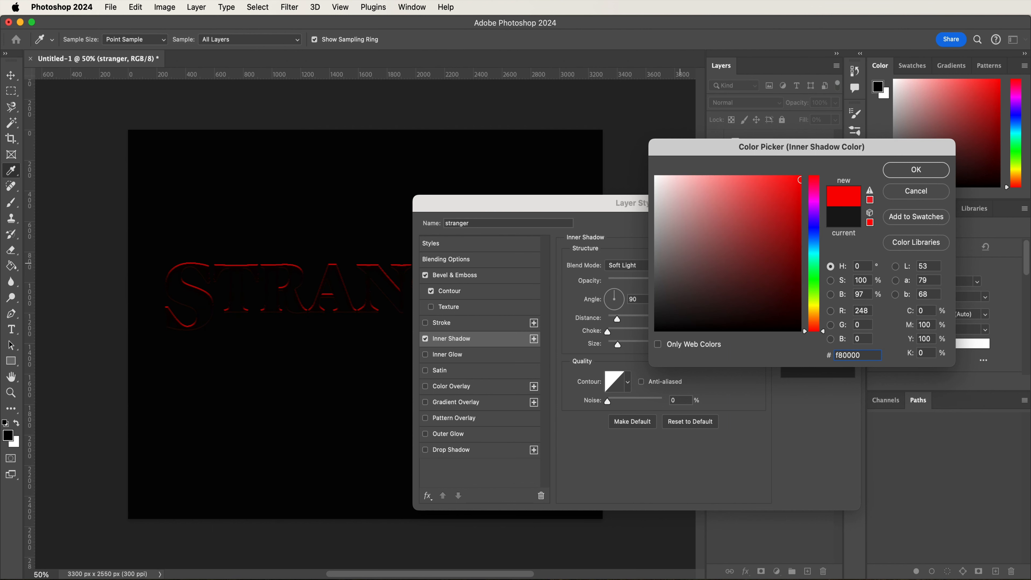
key("Return")
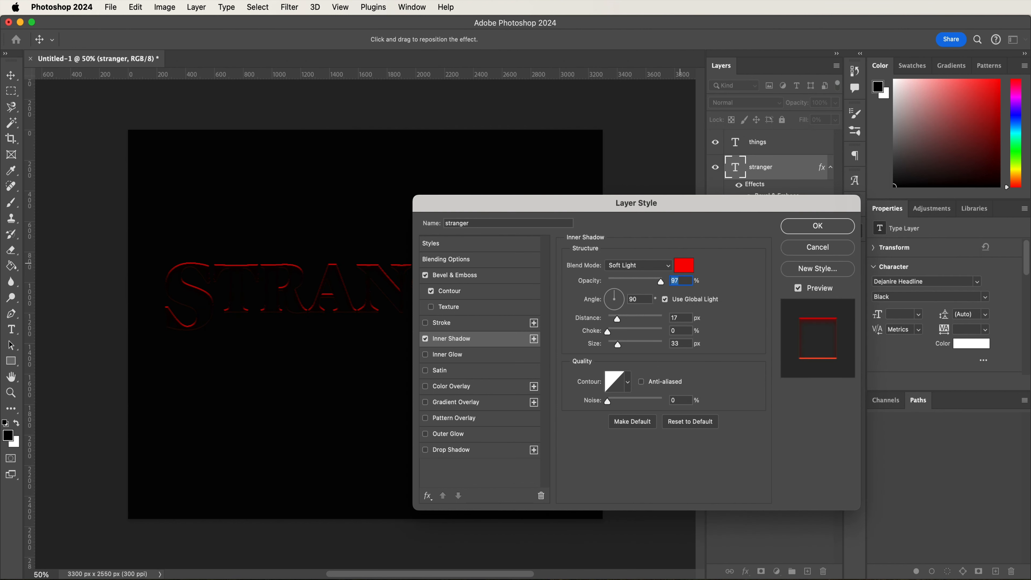
- Set the inner shadow's distance to 13 px, choke to 55% and size to 76 px
left_click(686, 317)
type("13")
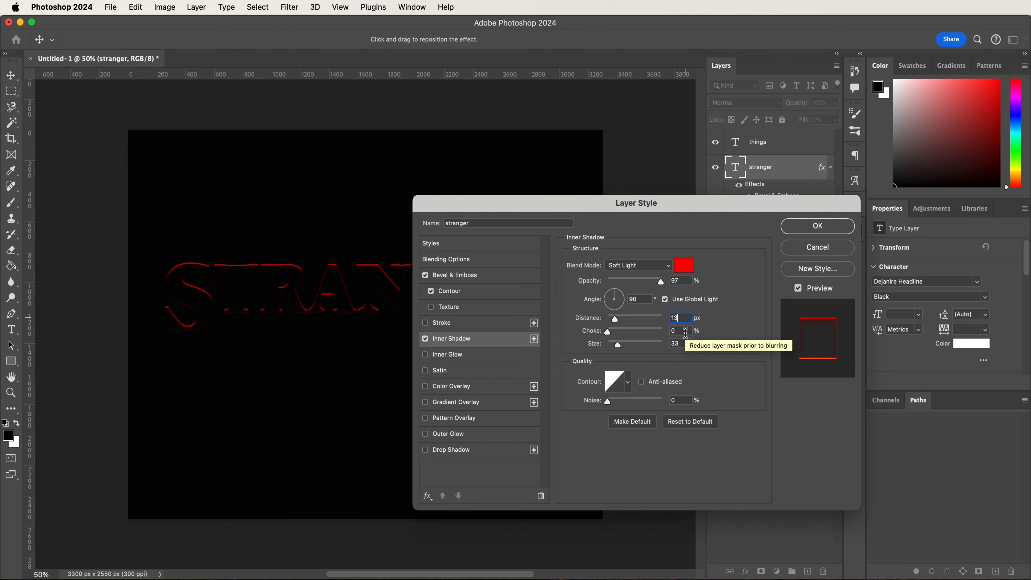
left_click(686, 333)
type("55")
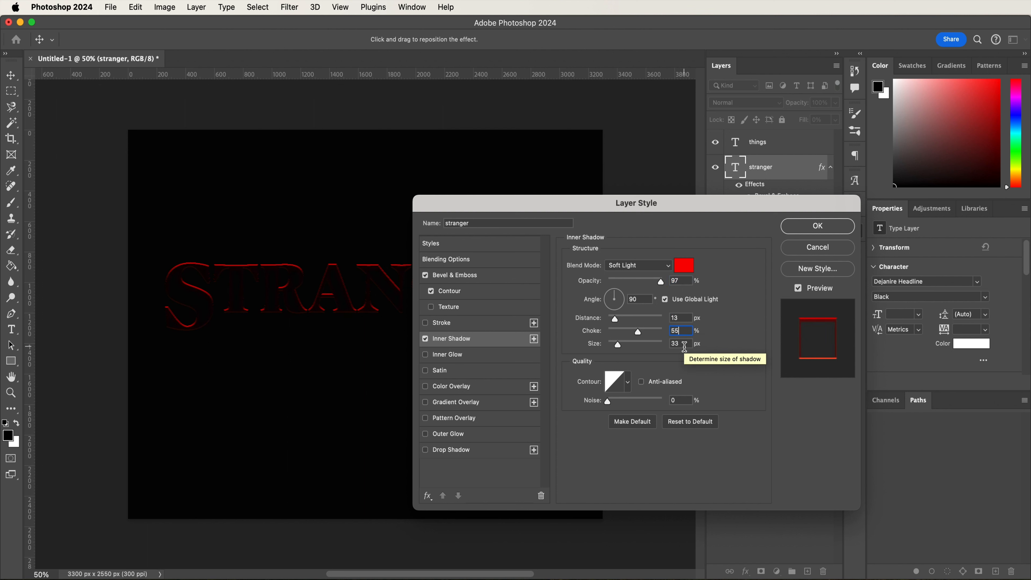
left_click(685, 344)
type("76")
- Give the inner shadow the Rolling Slope - Descending contour and set its noise to 29%
left_click(627, 382)
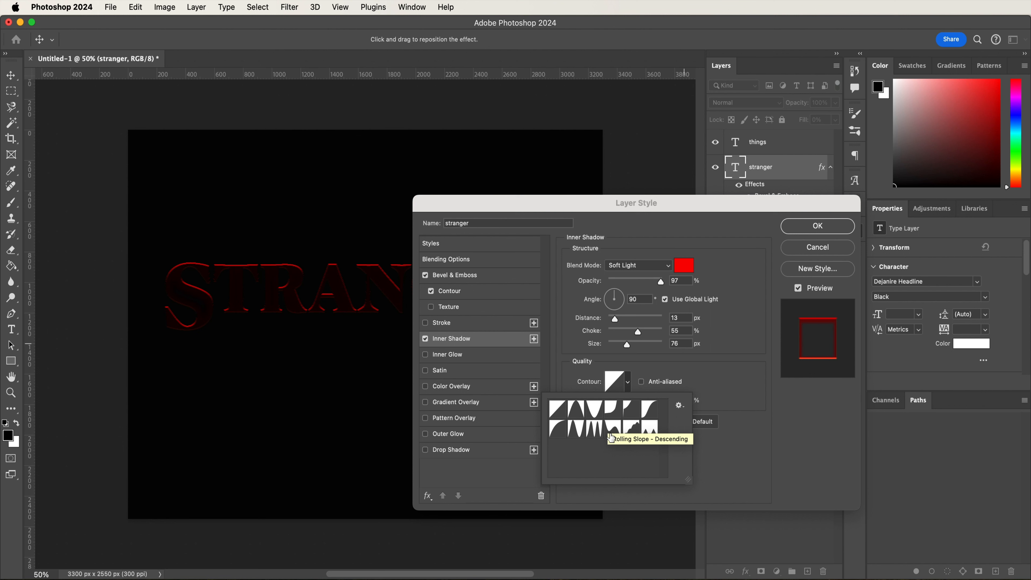
left_click(616, 428)
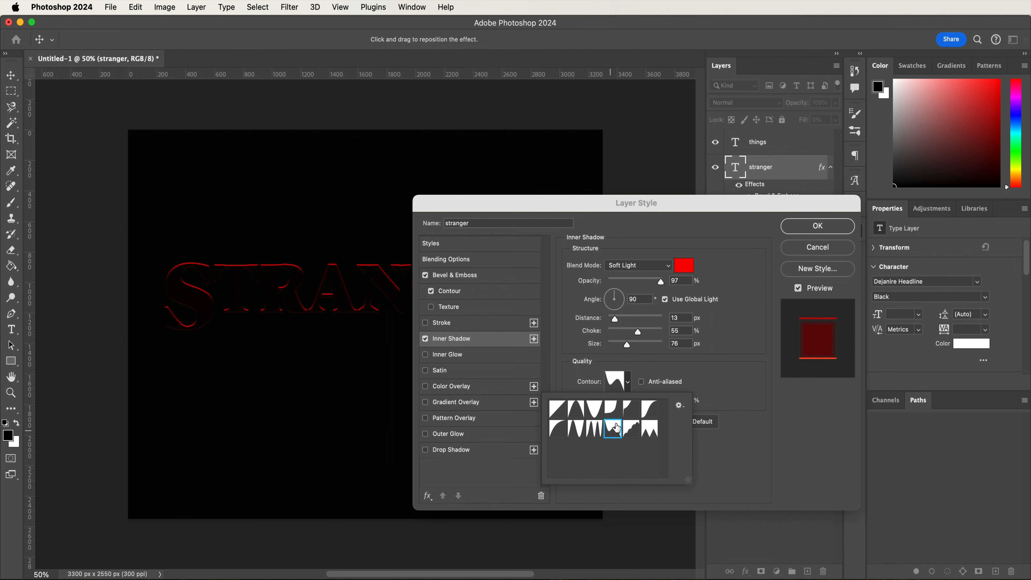
left_click(715, 390)
left_click(688, 398)
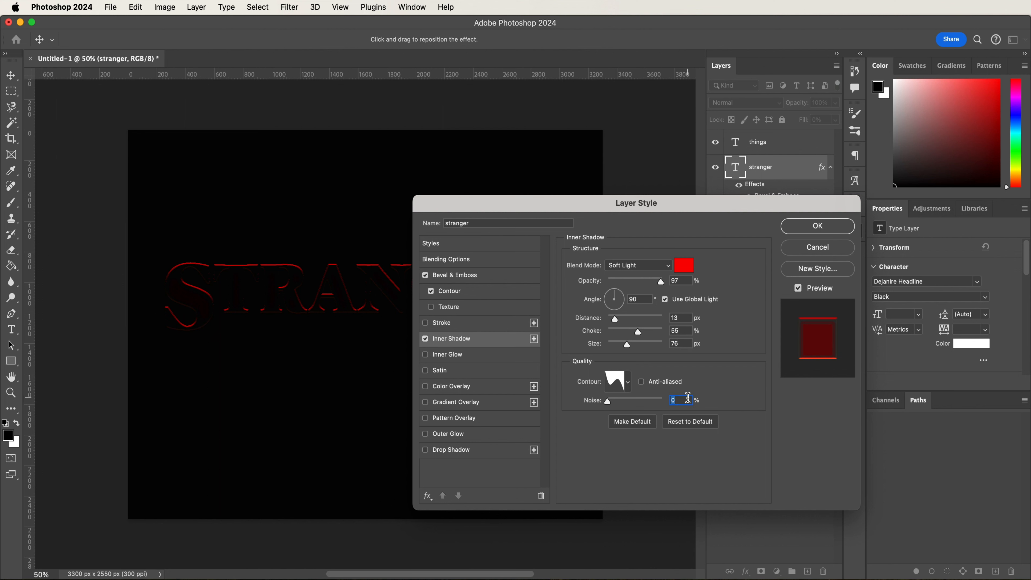
type("29")
- Enable an inner glow on the stranger layer with Hard Light blending at 100% opacity
left_click(501, 356)
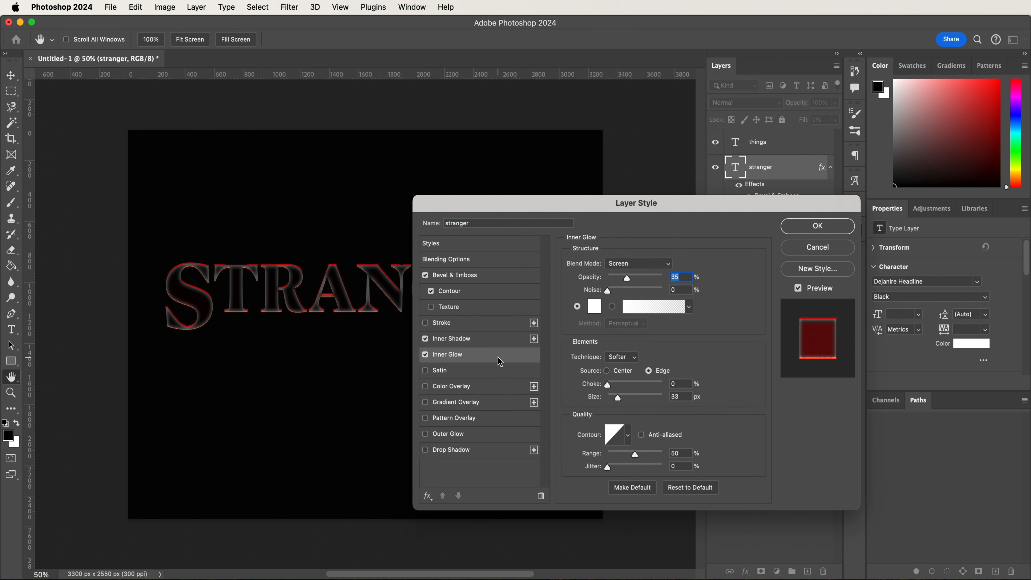
left_click(632, 264)
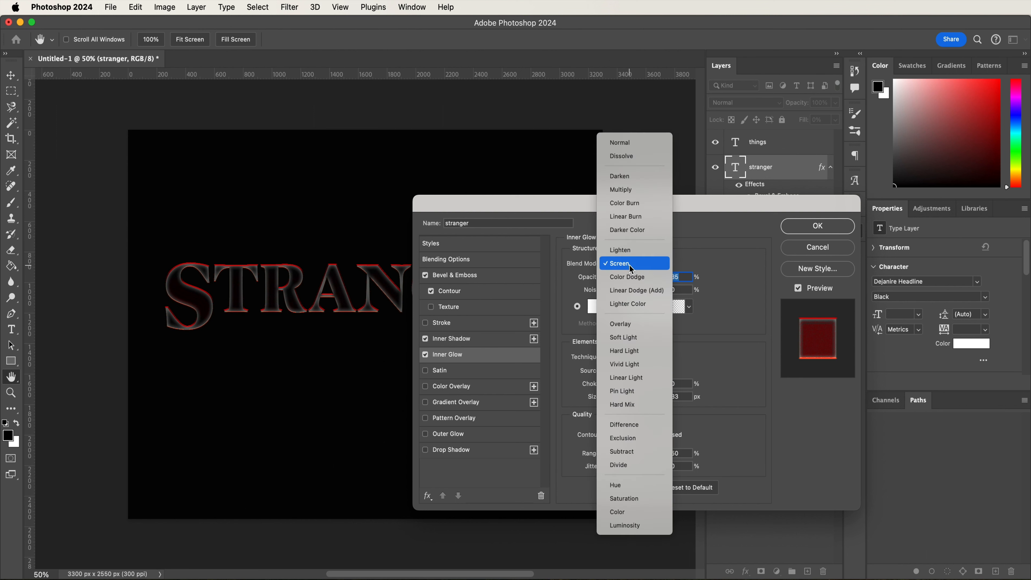
left_click(635, 352)
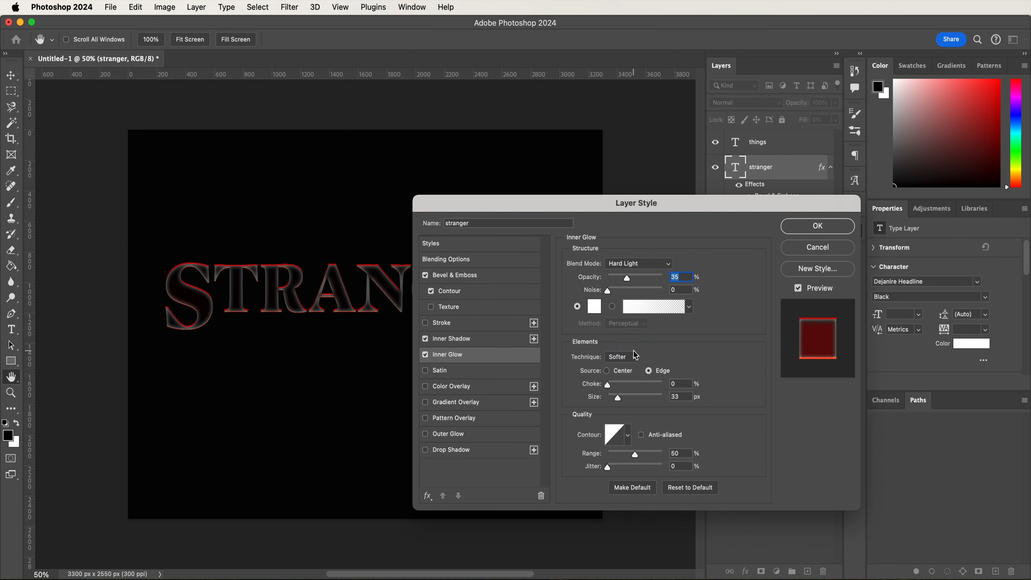
left_click_drag(626, 278, 708, 285)
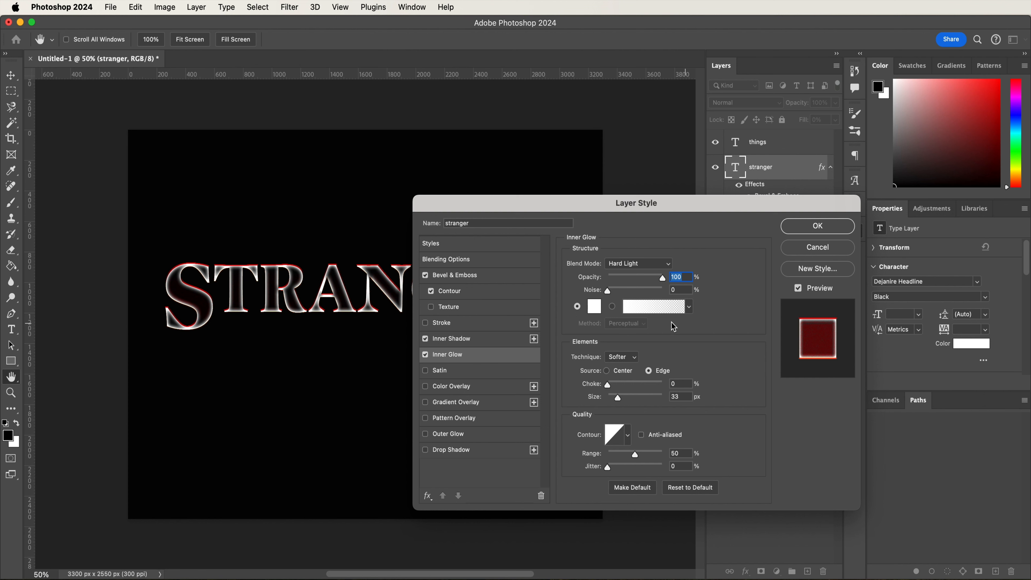
- Set the inner glow's color to the orange ff7f01 and its size to 10 px
left_click(593, 309)
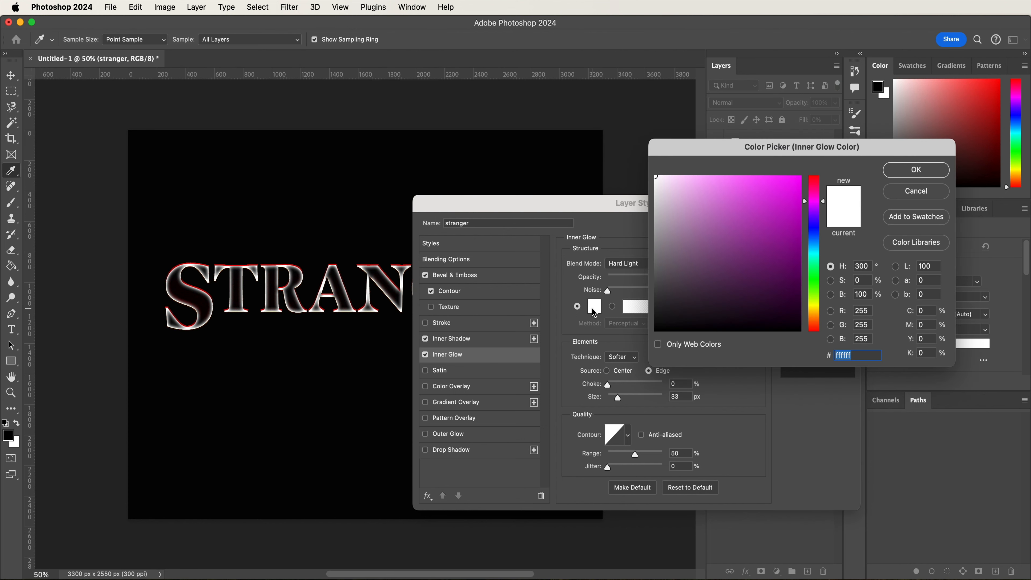
type("ff")
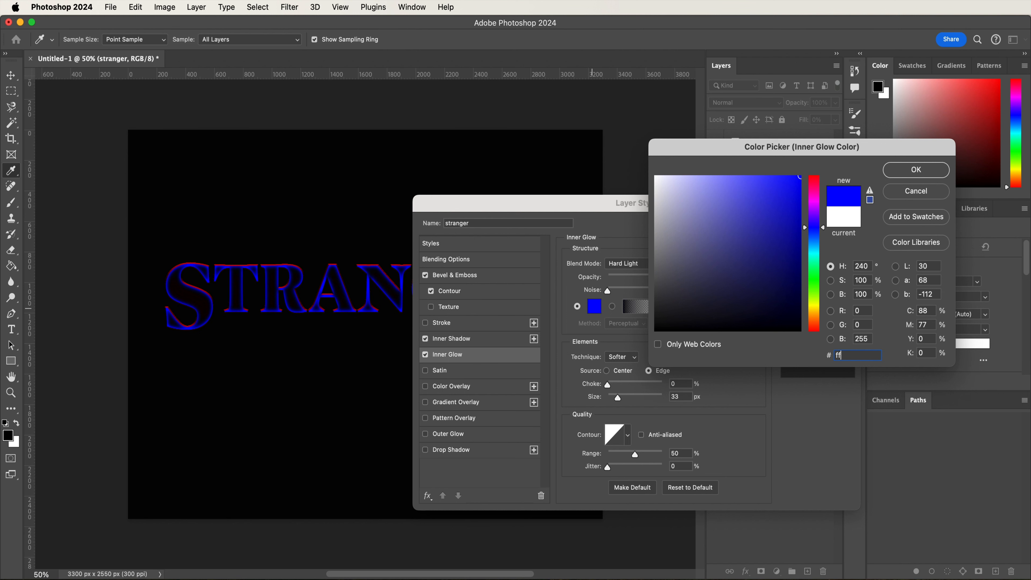
type("7")
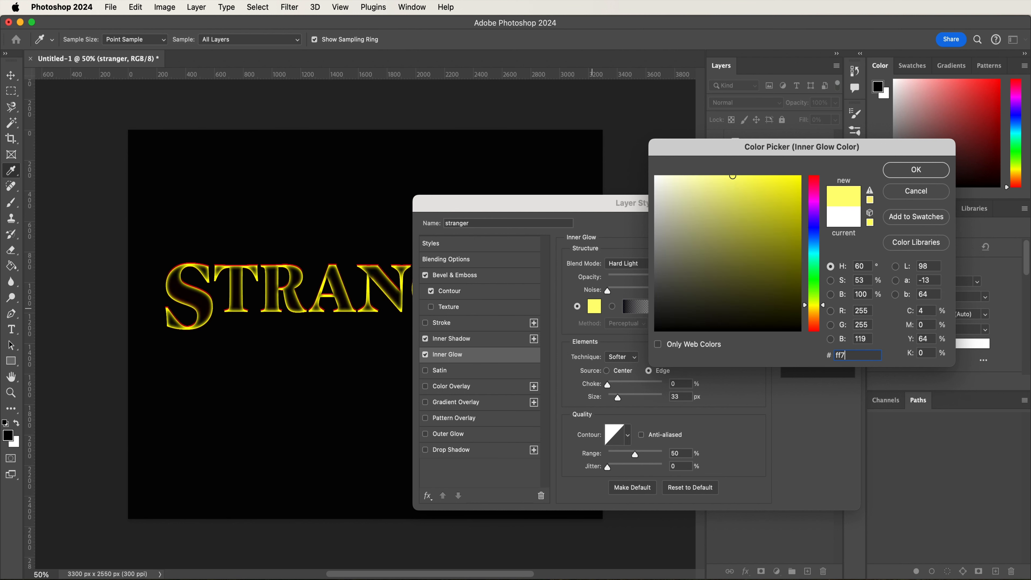
type("f01")
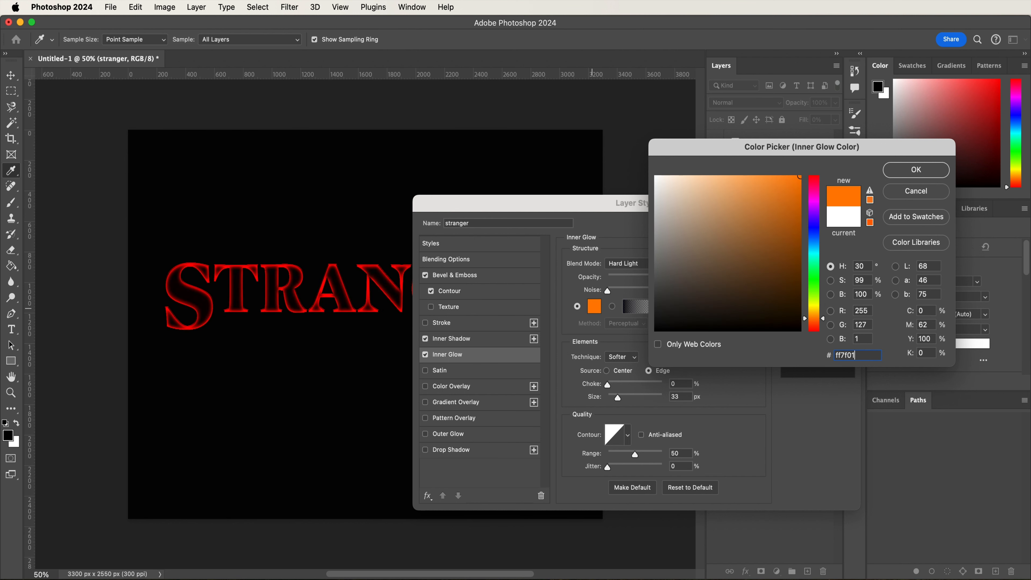
key("Return")
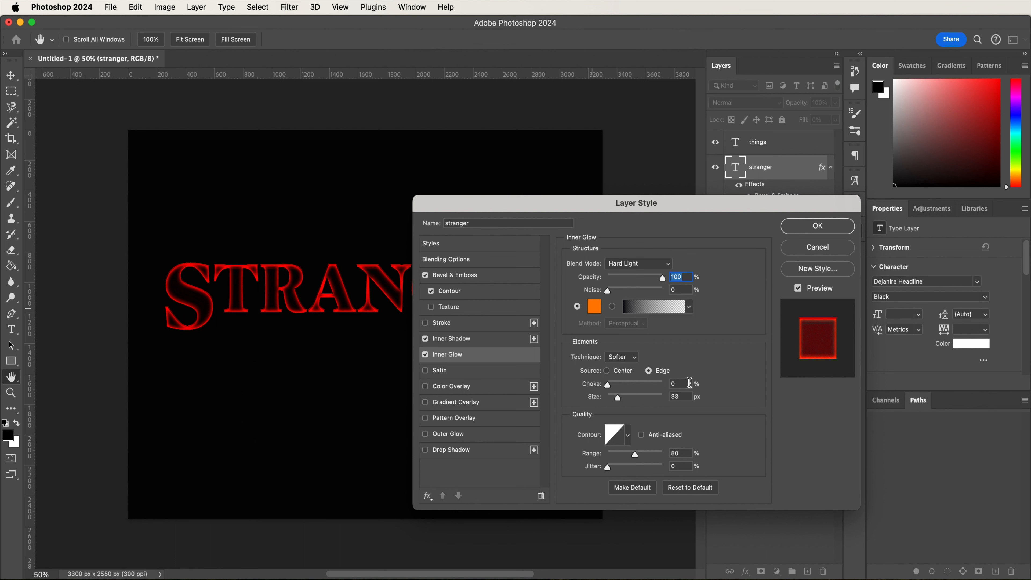
double_click(681, 397)
type("10")
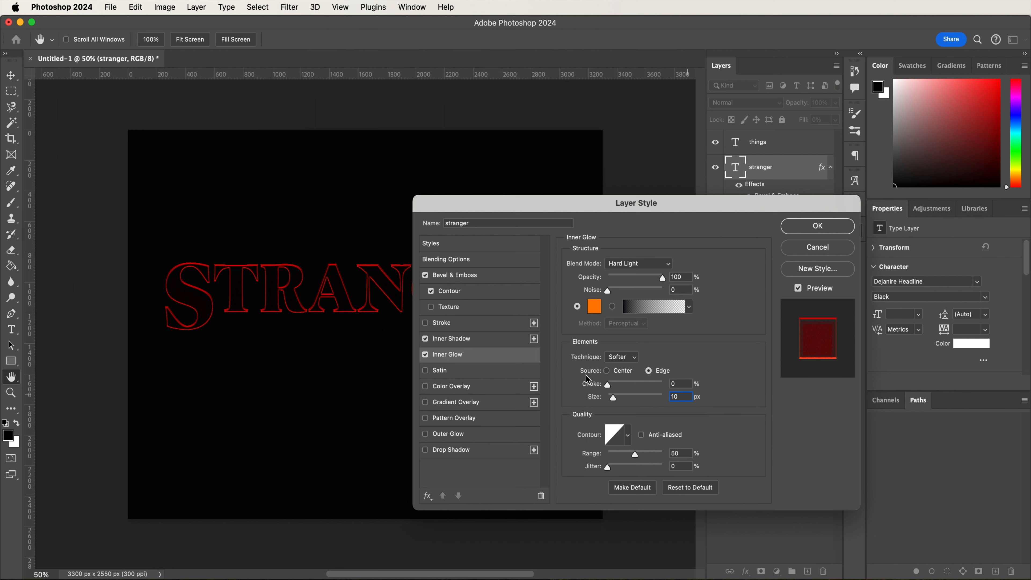
- Enable an outer glow on the stranger layer with Linear Dodge (Add) blending, 95% opacity and the red color ec0000
left_click(487, 440)
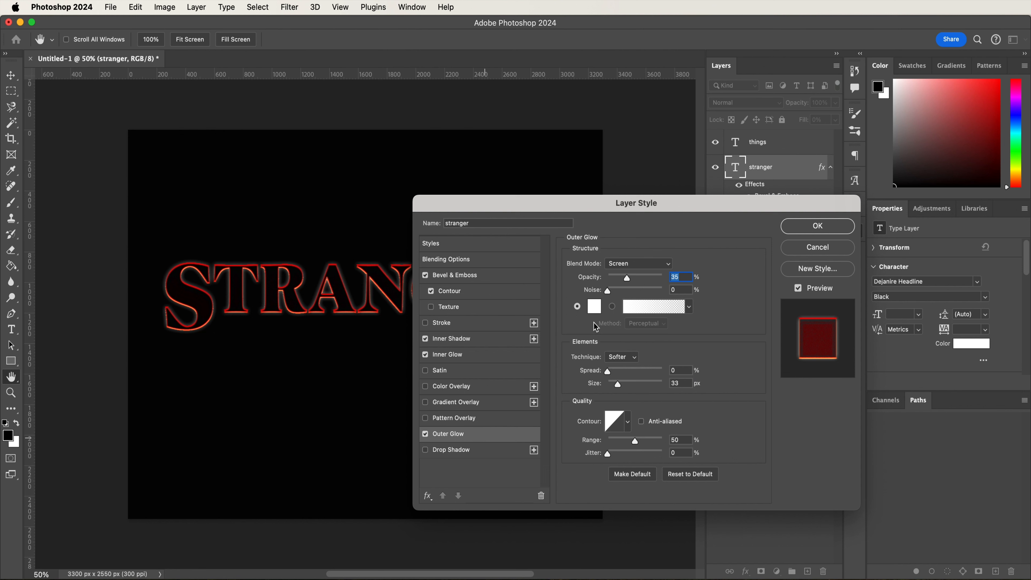
left_click(639, 264)
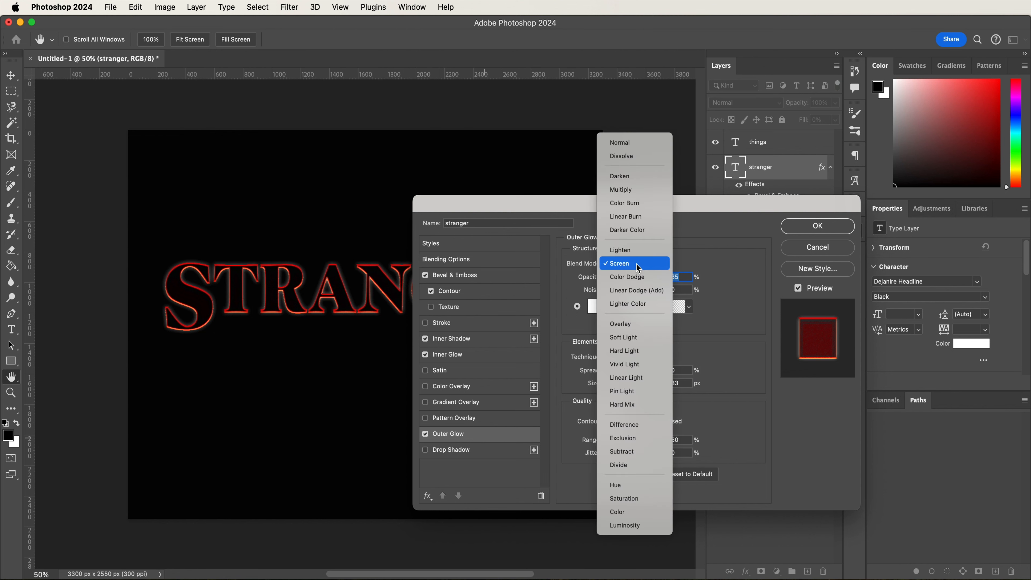
left_click(644, 293)
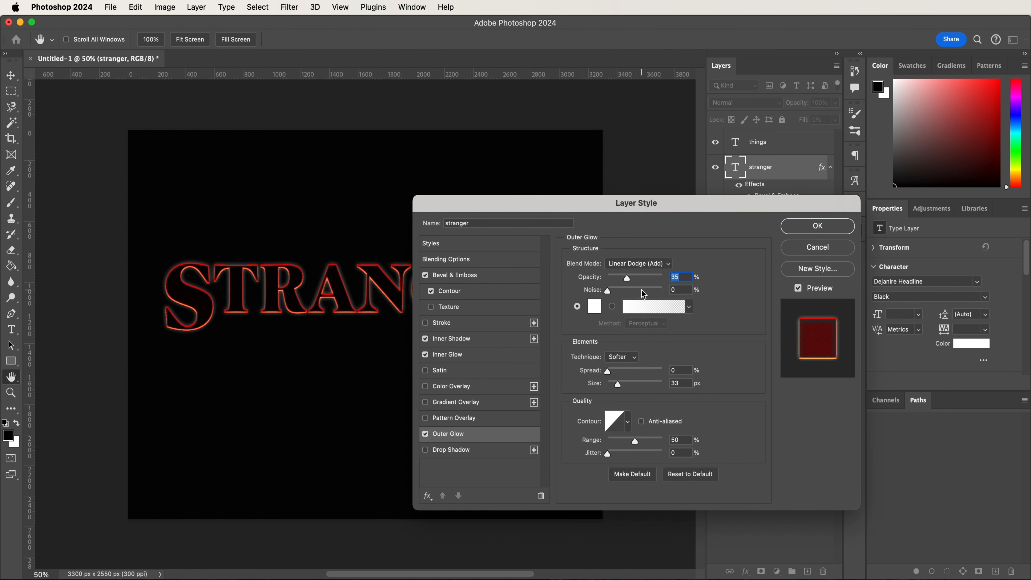
type("95")
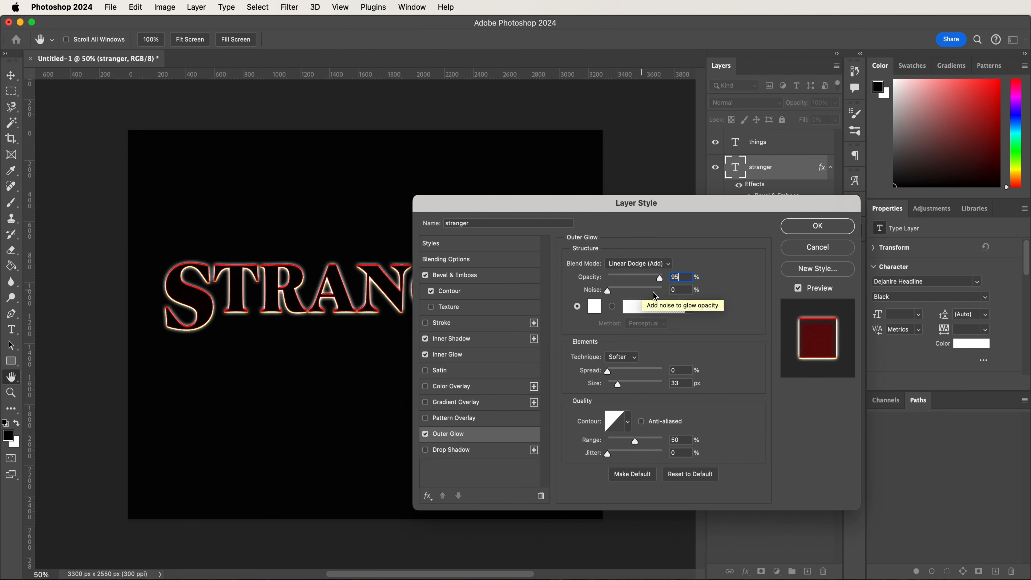
left_click(595, 306)
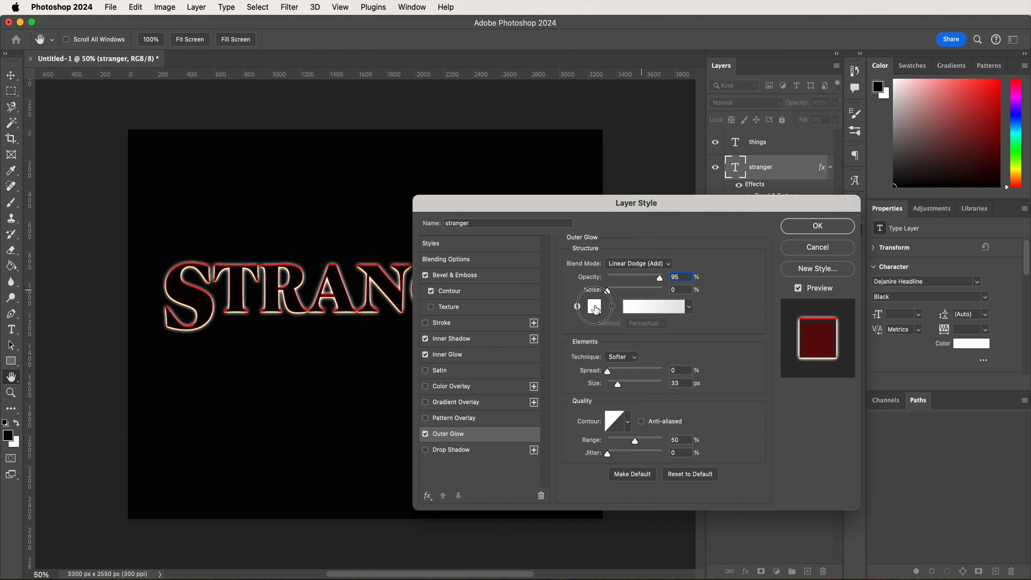
type("ec0")
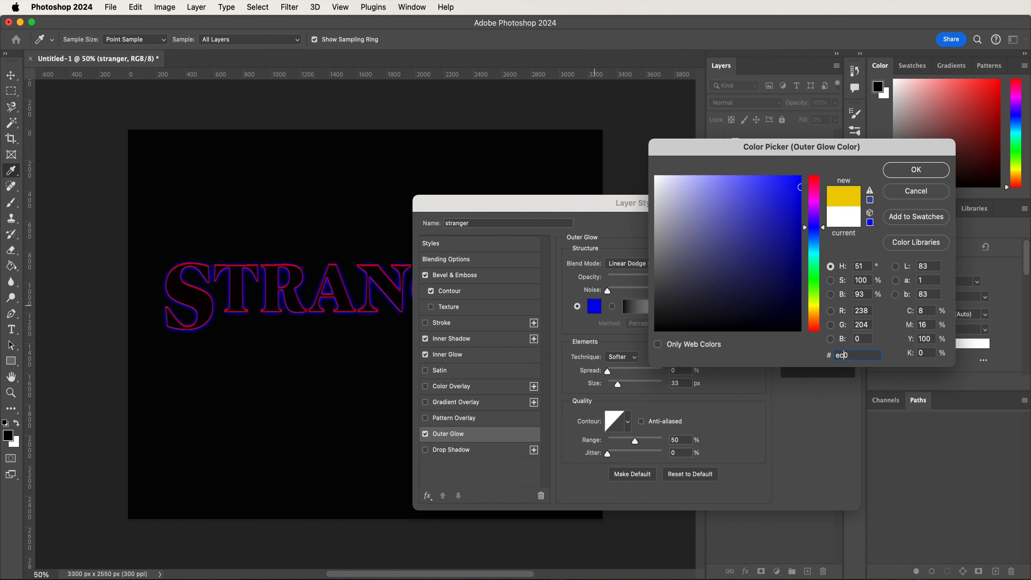
type("000")
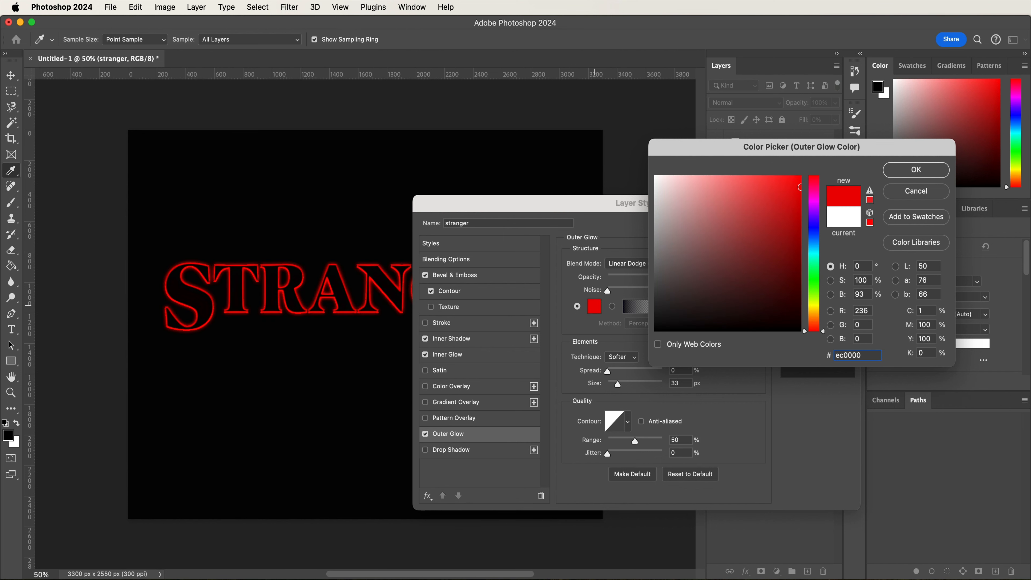
key("Return")
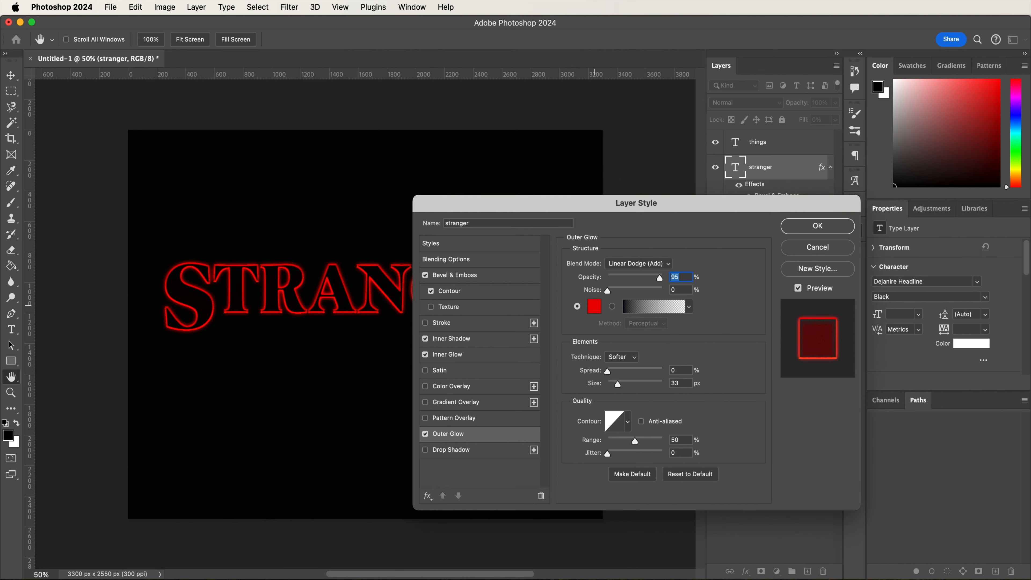
- Set the outer glow's size to 9 px and range to 70%, and apply the layer style
left_click(687, 383)
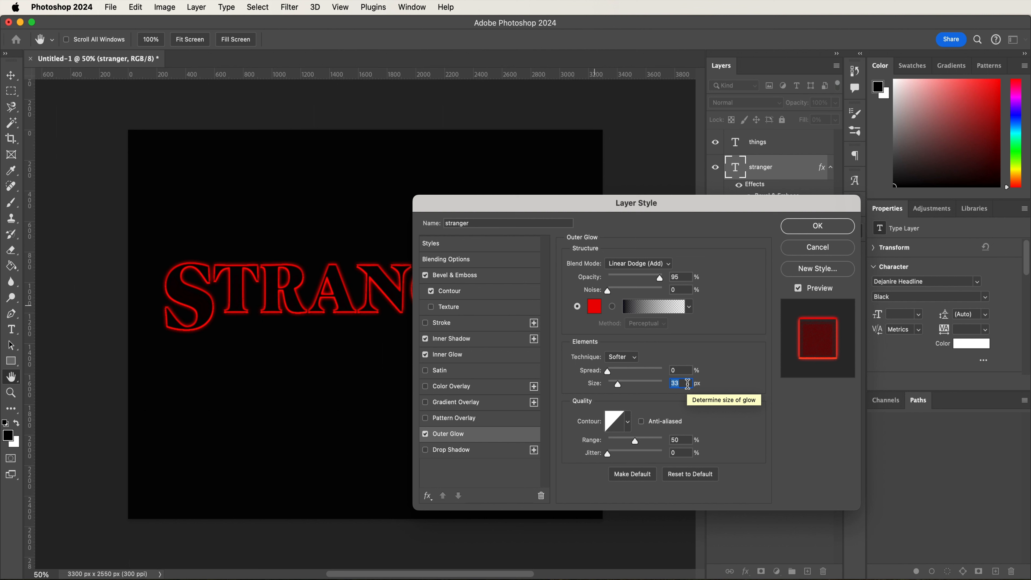
type("9")
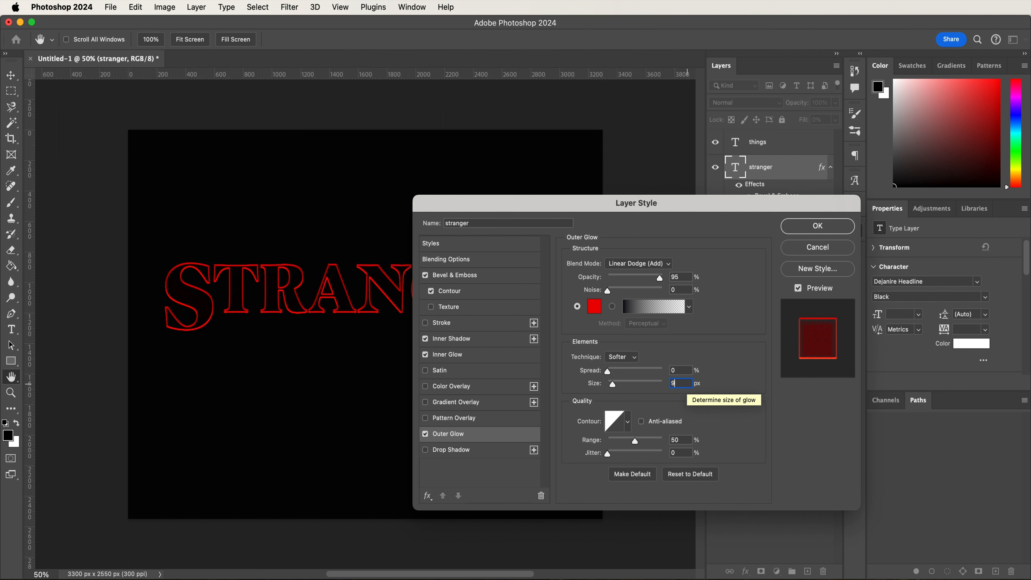
left_click(684, 442)
type("70")
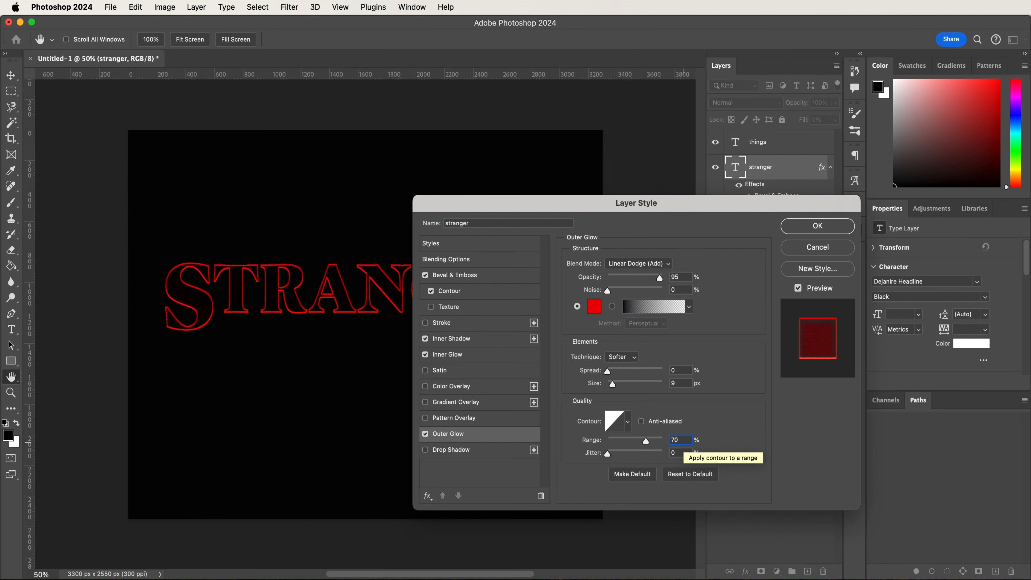
left_click(804, 229)
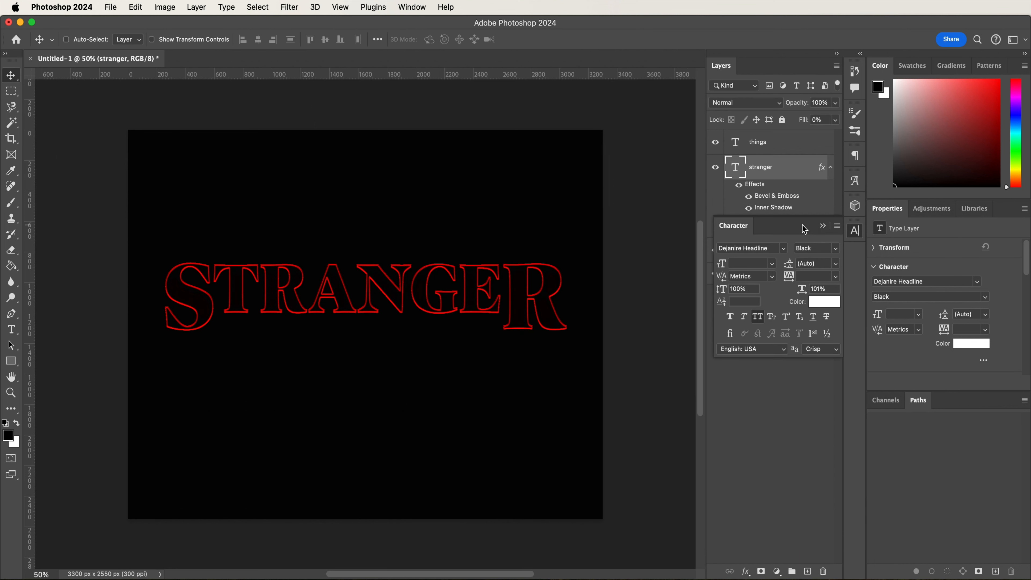
- Copy the layer style from the stranger layer and paste it onto the things layer
right_click(781, 164)
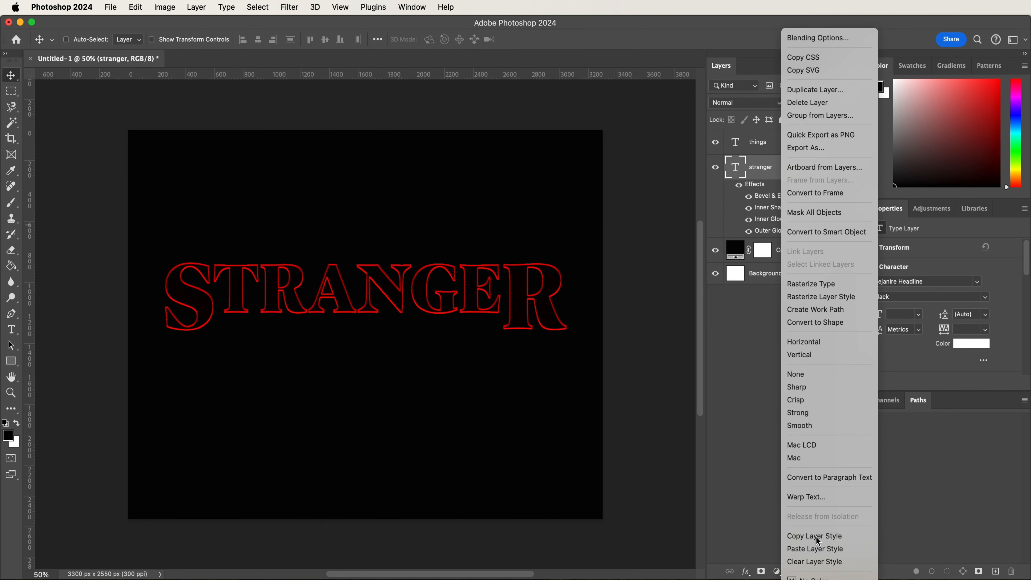
left_click(818, 534)
left_click(788, 151)
right_click(788, 151)
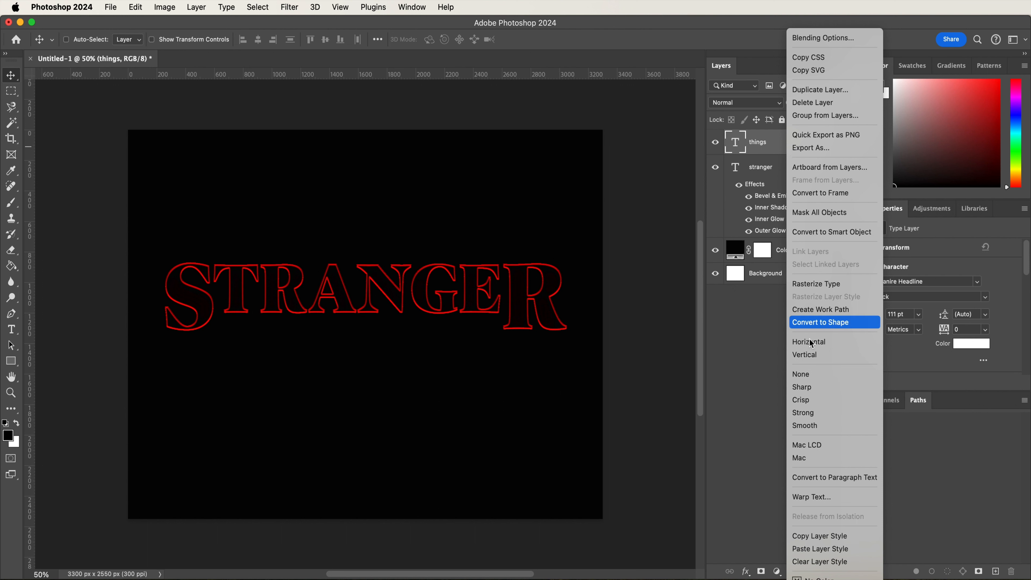
left_click(825, 551)
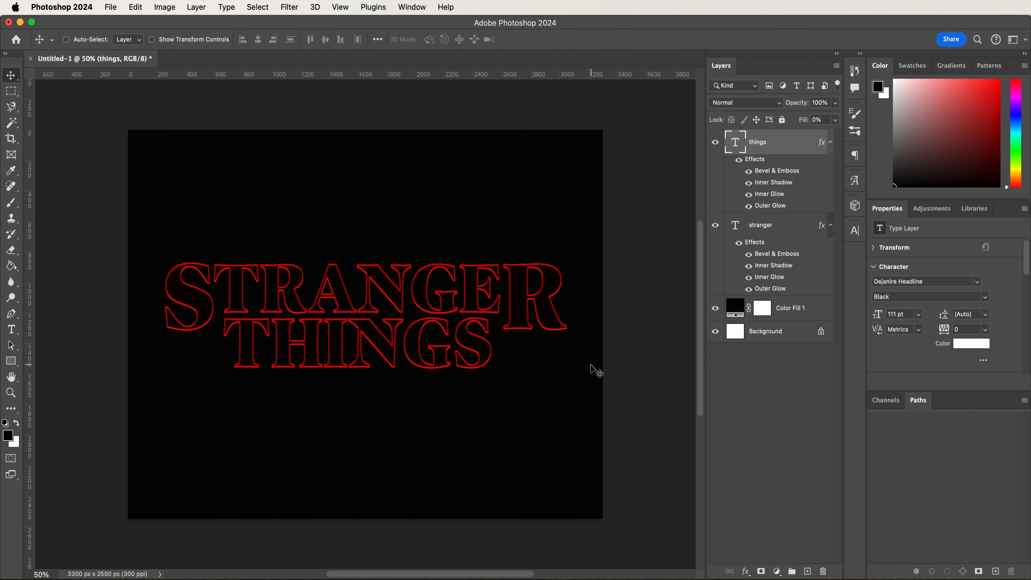
- Draw a thin rectangle shape about 450 px wide beneath the R of STRANGER and set its height to 36 px
left_click(11, 360)
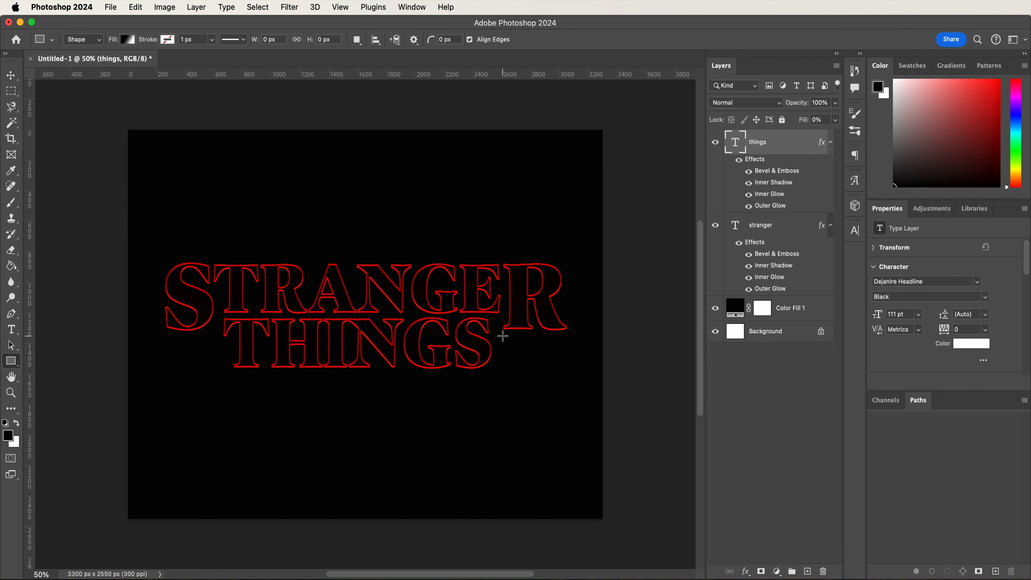
left_click_drag(503, 336, 568, 337)
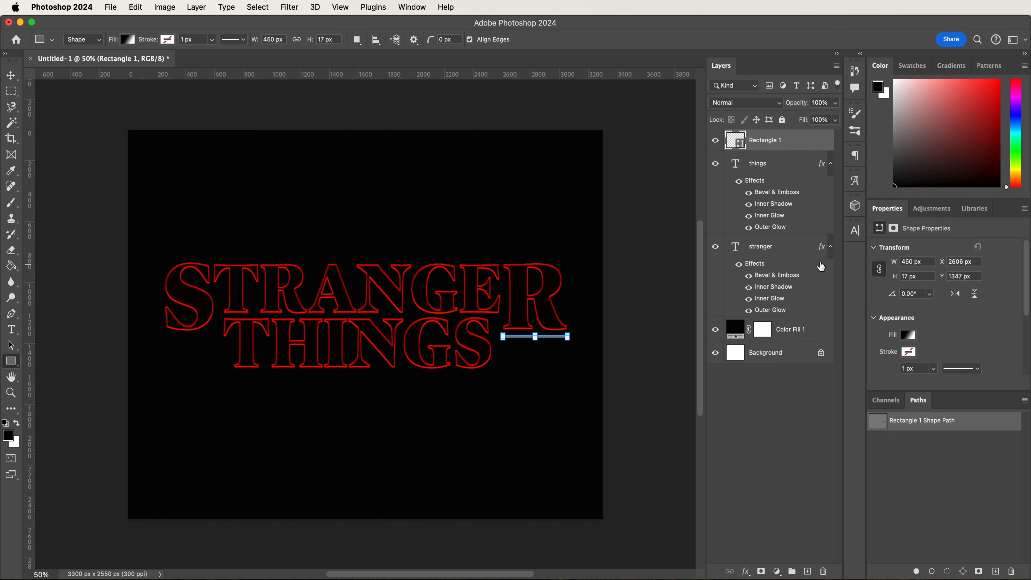
double_click(905, 276)
type("36")
key("Return")
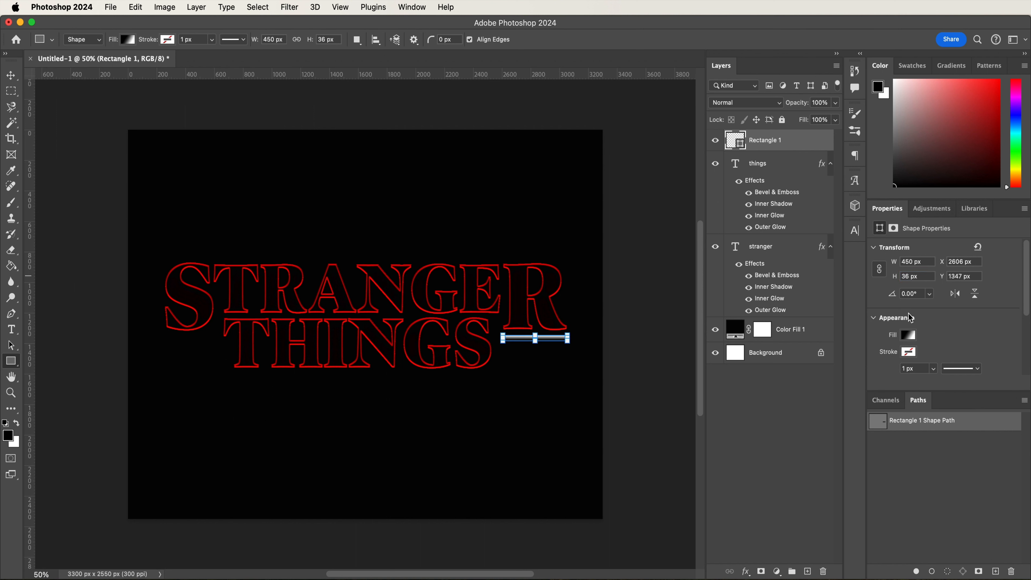
- Remove the rectangle's fill and give it a solid stroke in the red color fb0000
left_click(909, 335)
left_click(876, 365)
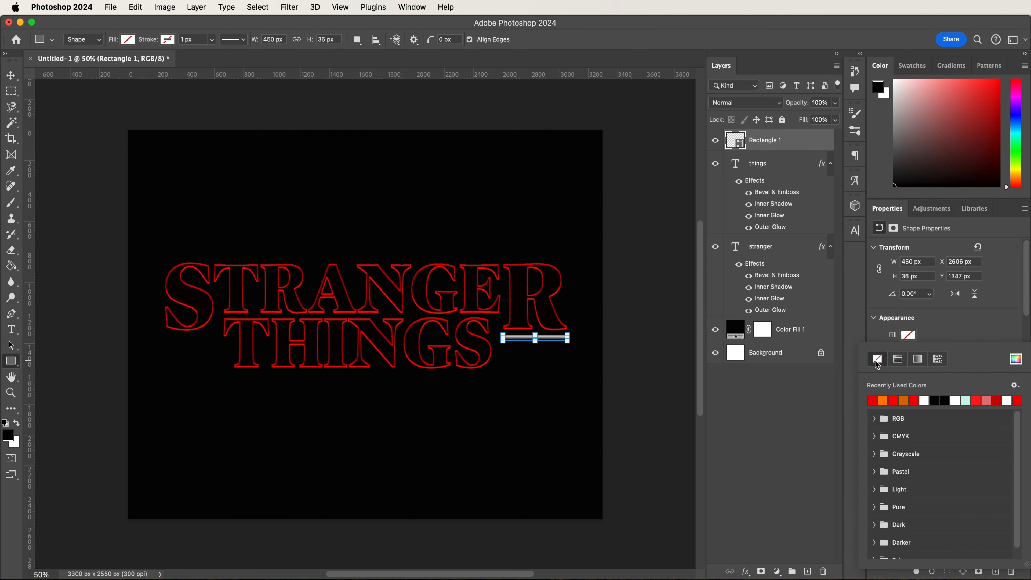
left_click(938, 331)
left_click(910, 352)
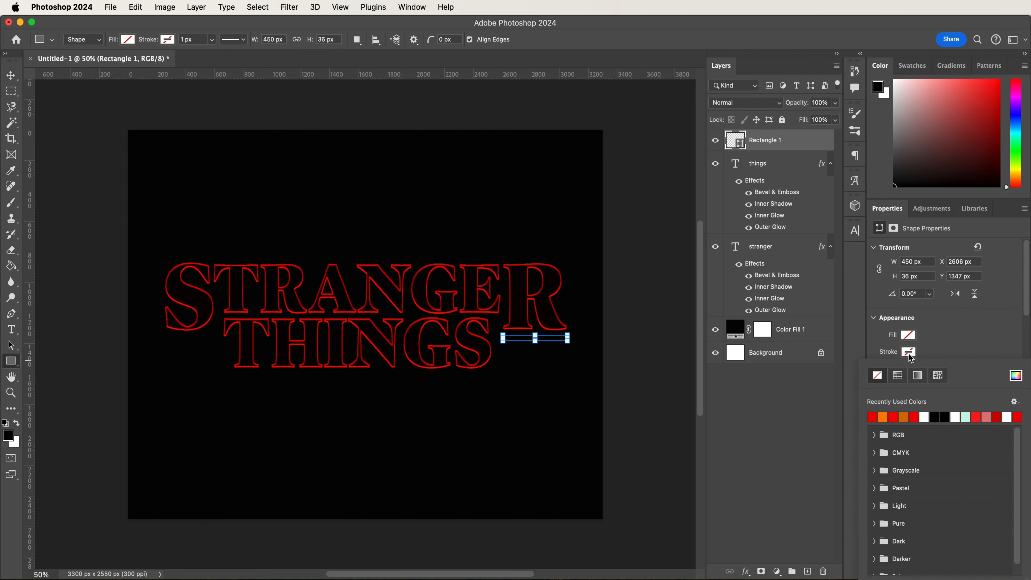
left_click(872, 416)
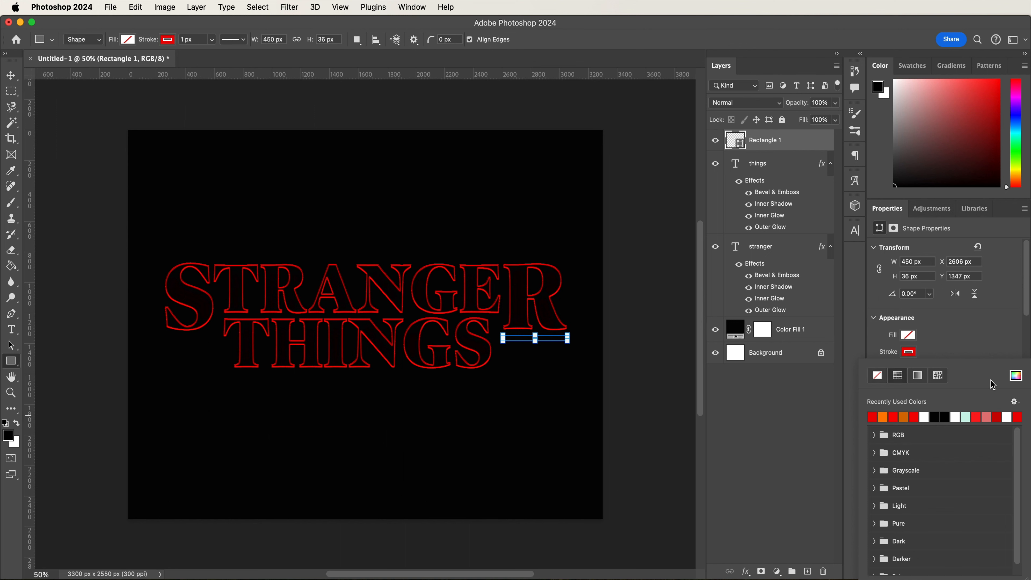
left_click(1015, 377)
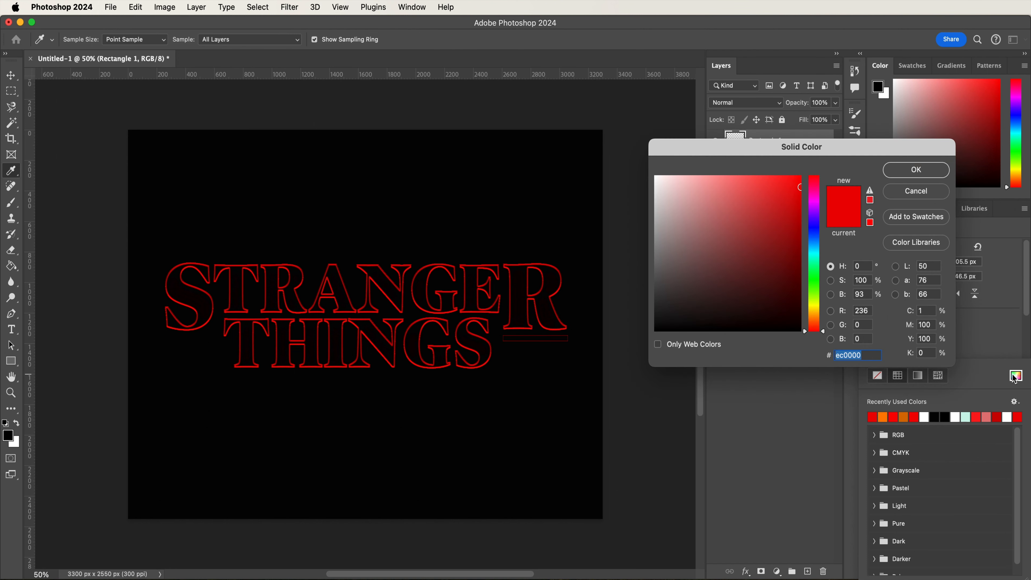
type("fb0000")
key("Return")
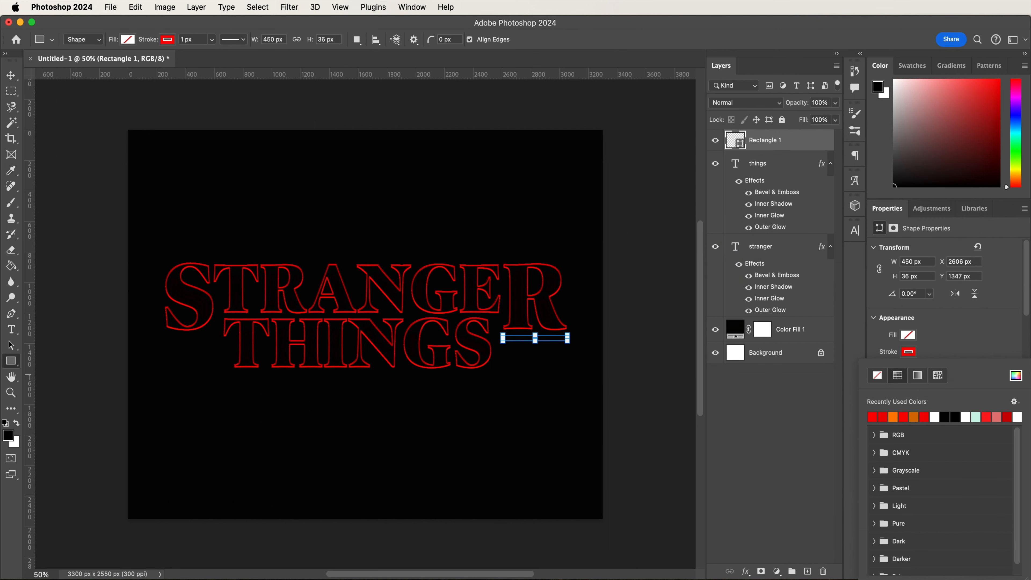
- Set the rectangle's stroke width to 2 px
left_click(976, 341)
scroll(976, 342, "down", 3)
left_click(910, 291)
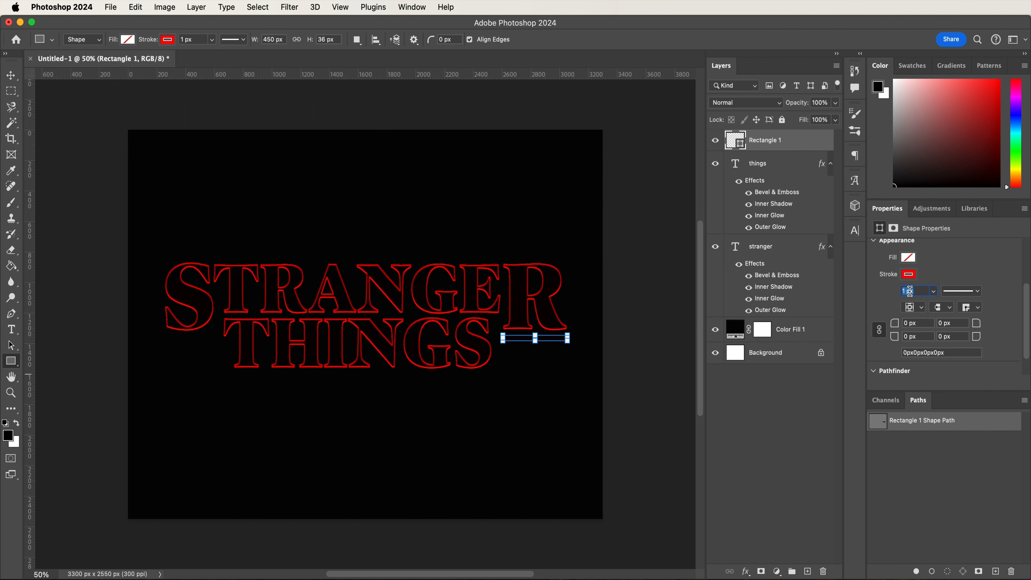
key("Return")
scroll(1019, 314, "up", 3)
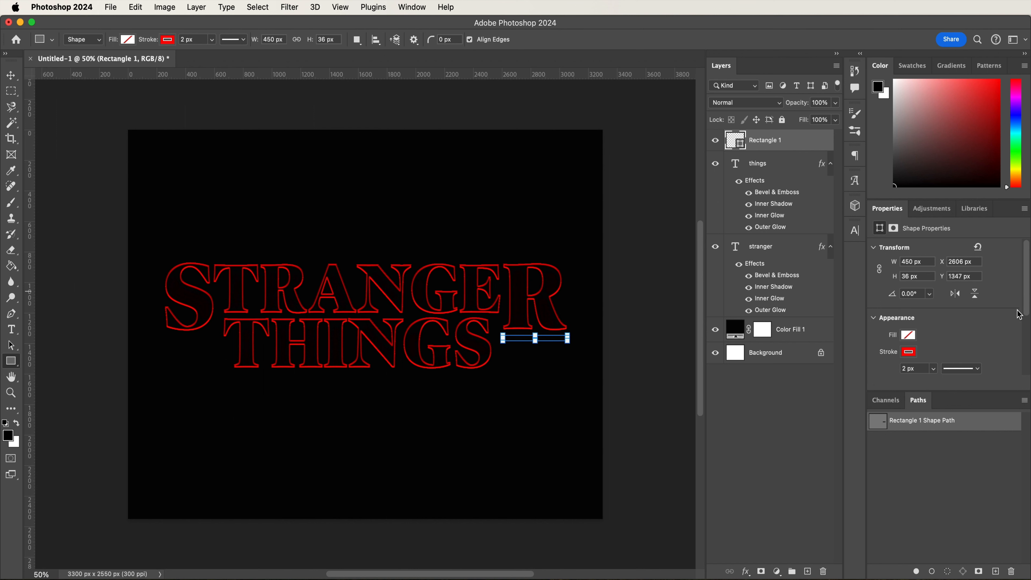
- Duplicate the rectangle, place the copy beneath the S of STRANGER and shorten it to about 359 px wide
left_click(801, 173)
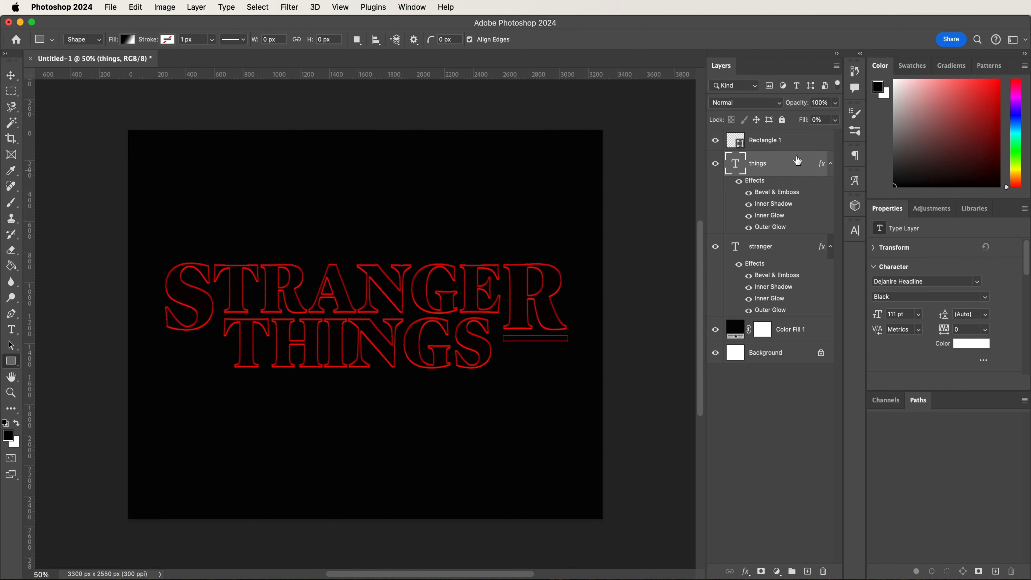
left_click(797, 145)
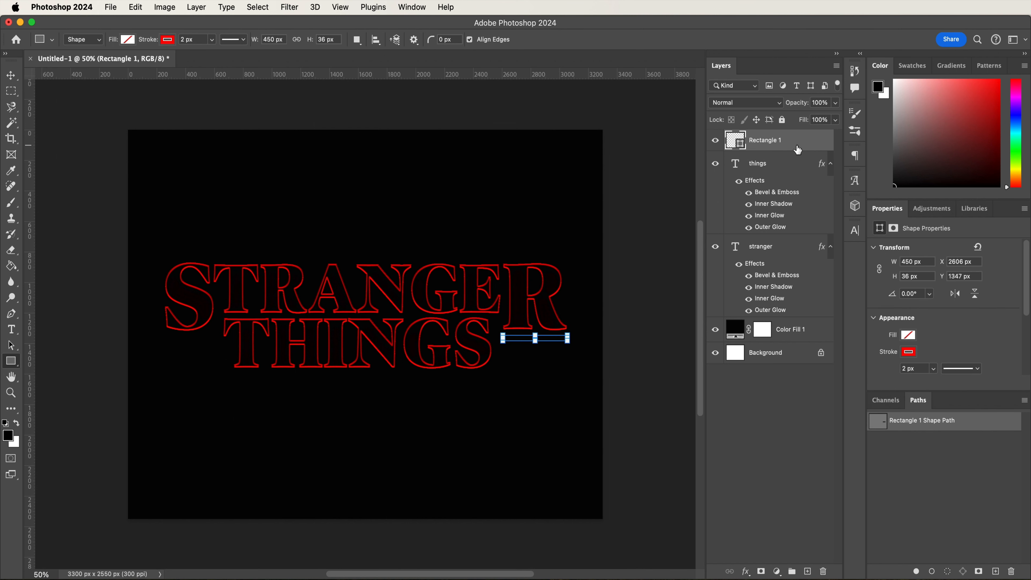
key("super+j")
key("v")
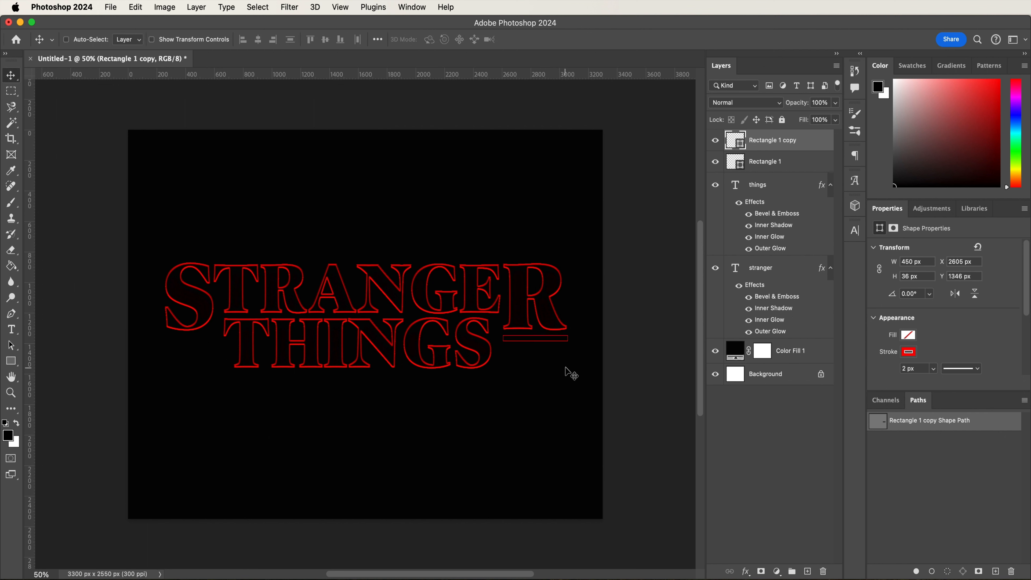
left_click_drag(564, 357, 238, 416)
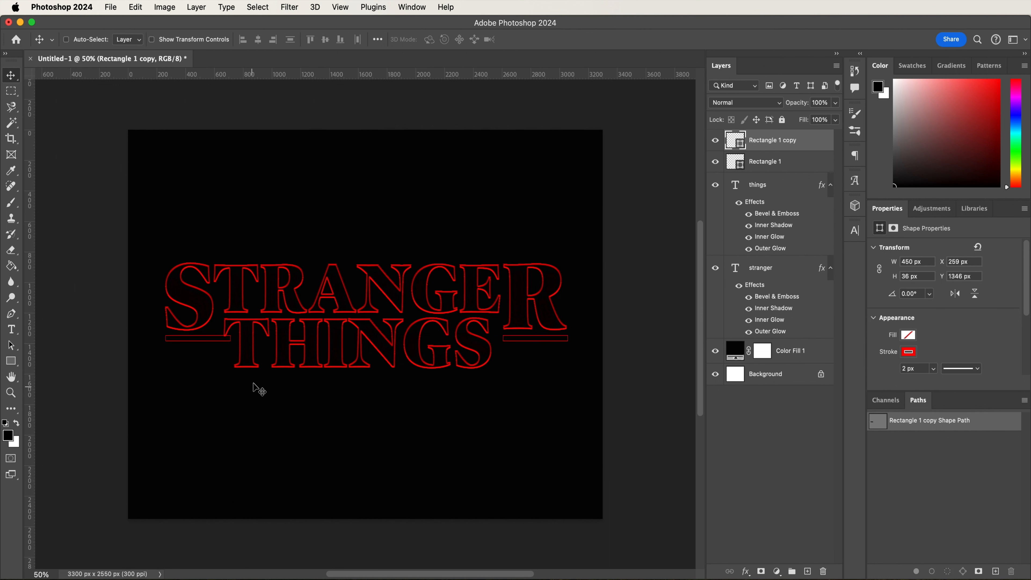
key("super+t")
left_click_drag(230, 341, 220, 343)
key("Return")
- Duplicate the shortened rectangle, place the copy above STRANGER and stretch it across the word to about 2772 px wide
key("super+j")
left_click_drag(200, 381, 215, 301)
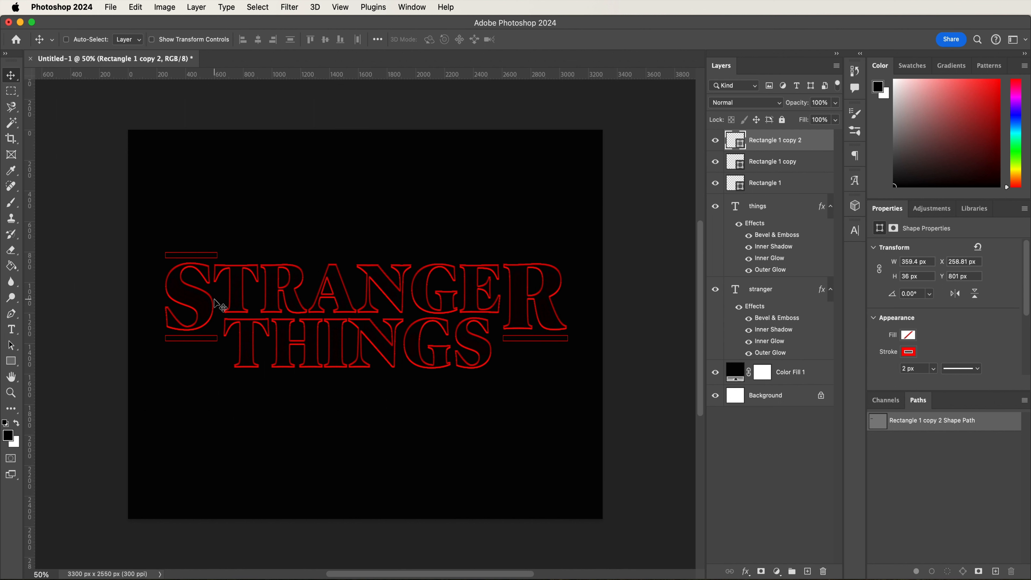
key("super+t")
left_click_drag(217, 255, 565, 295)
key("Return")
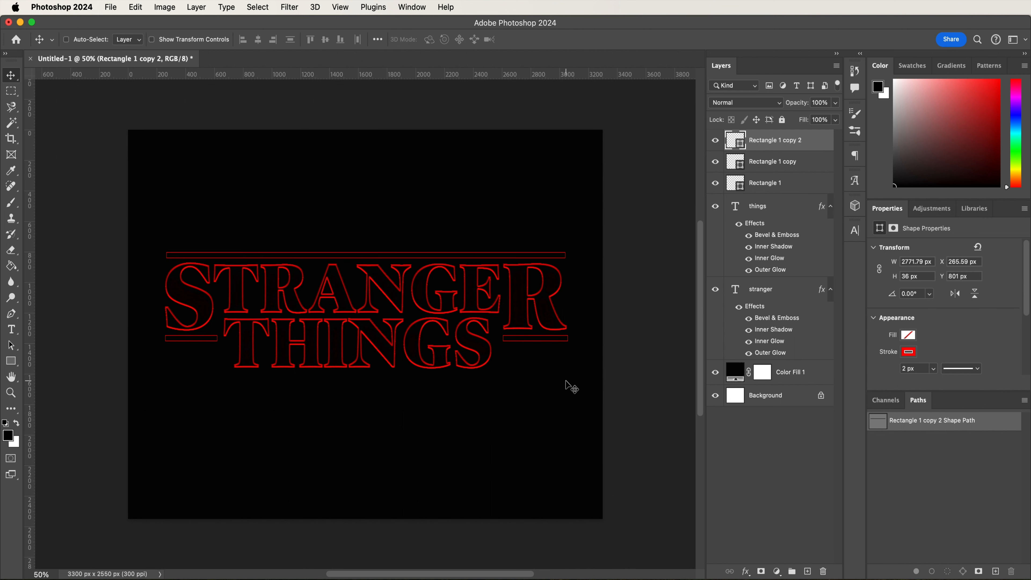
- Group the three rectangle layers and name the group Lines
left_click(795, 188, "shift")
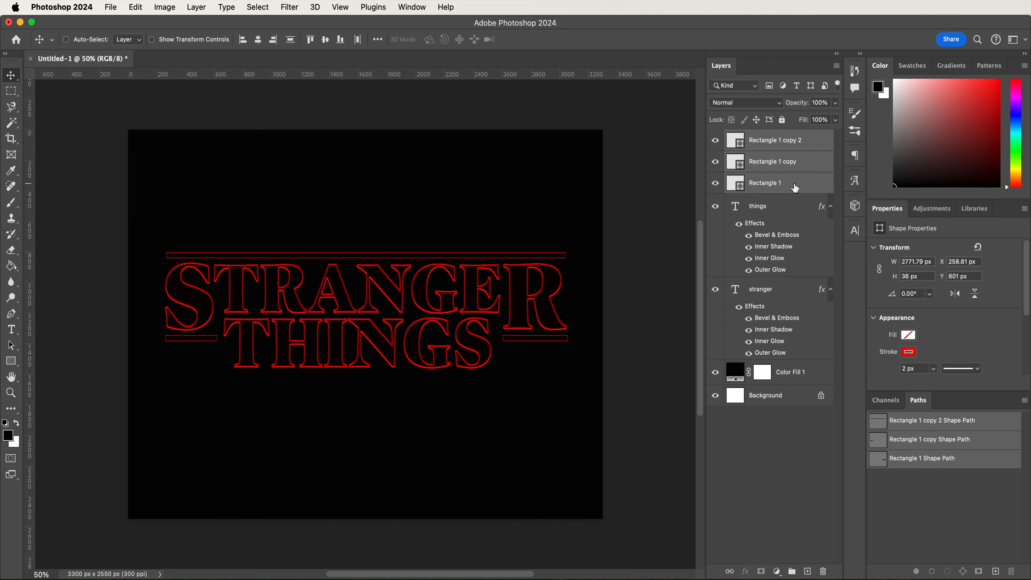
left_click(792, 571)
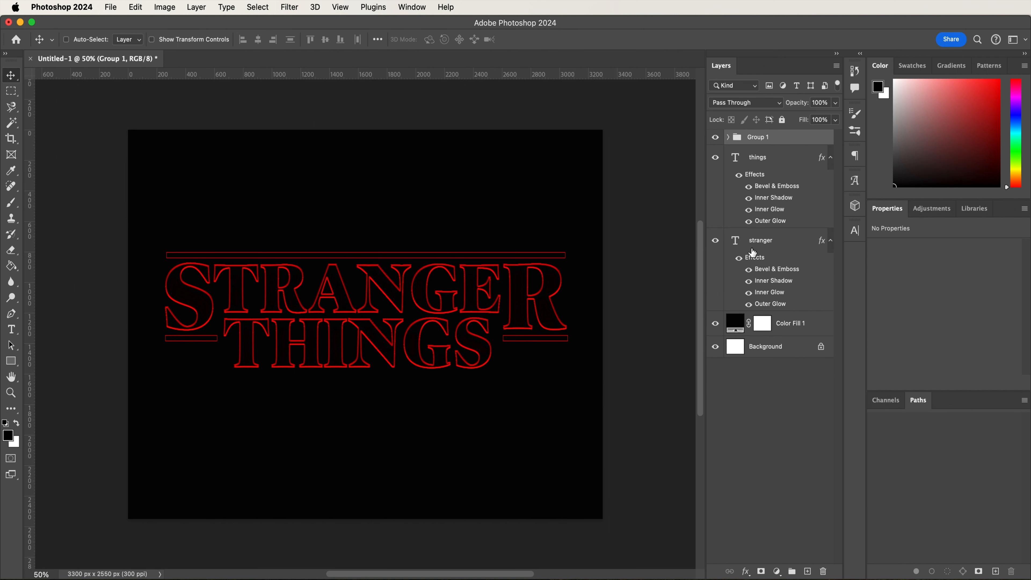
double_click(758, 137)
type("Line")
key("Return")
double_click(754, 136)
type("Lines")
key("Return")
- Paste the copied layer style onto the Lines group and turn off the contour of its bevel and emboss
right_click(769, 140)
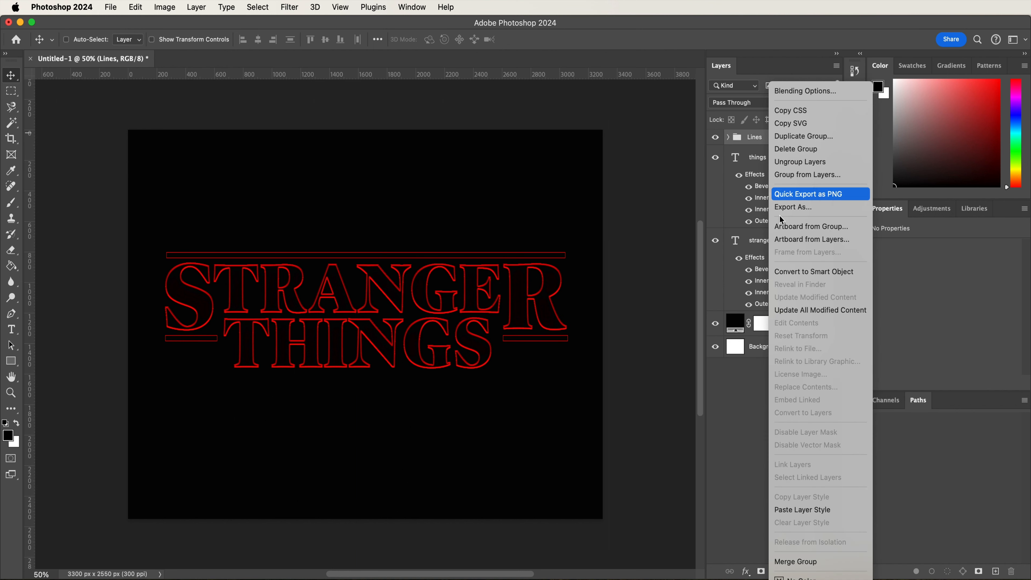
left_click(802, 510)
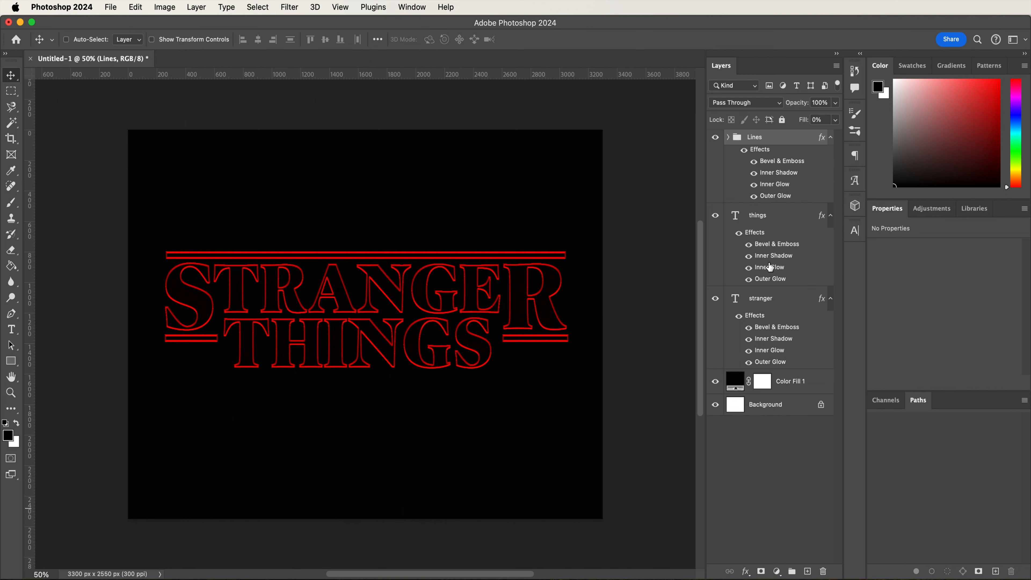
double_click(771, 165)
left_click(432, 291)
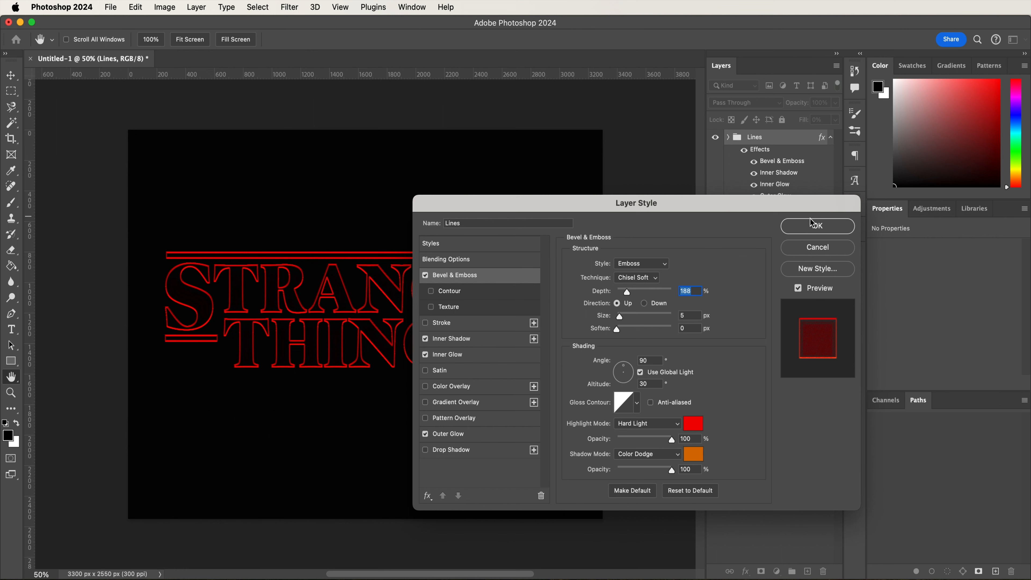
left_click(813, 226)
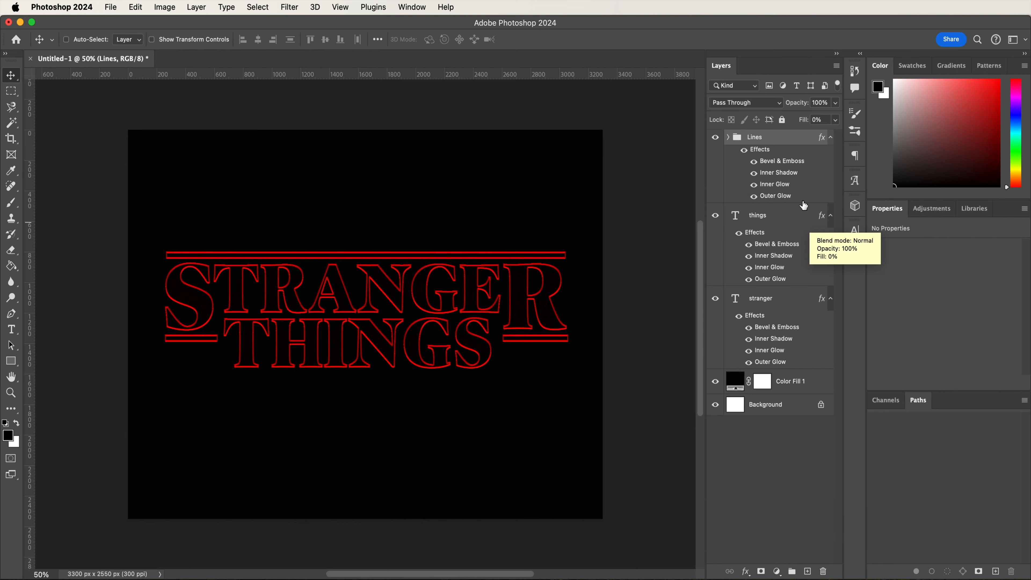
- Delete the inner shadow effect from the Lines group and adjust the size of its inner glow
double_click(771, 173)
left_click_drag(773, 177, 824, 573)
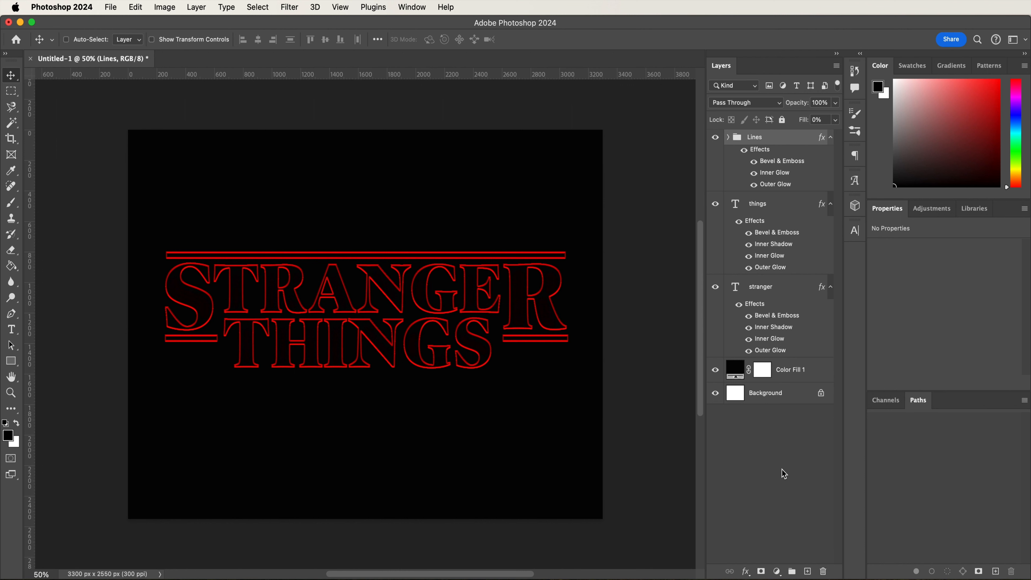
double_click(780, 173)
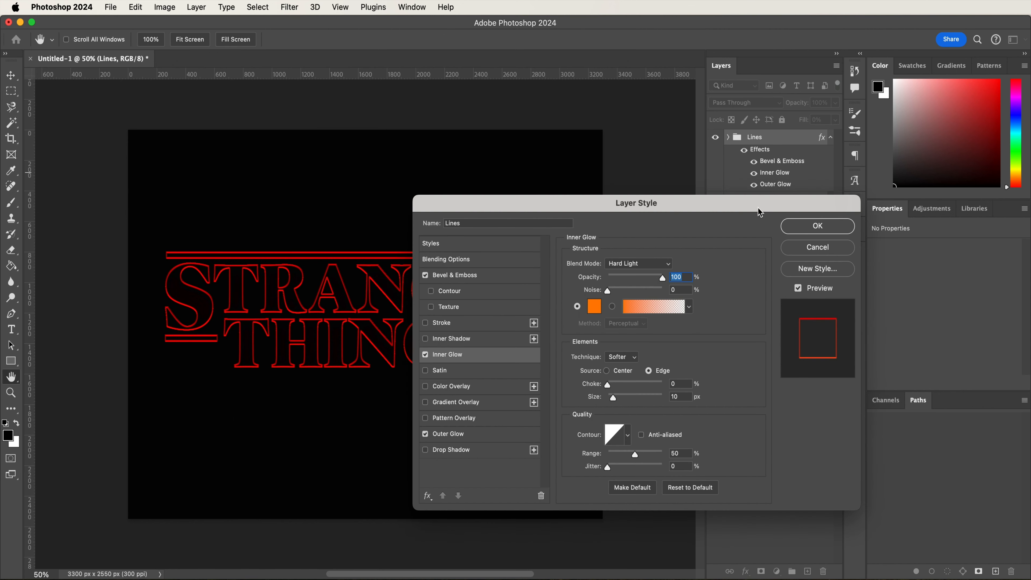
left_click(686, 397)
key("Return")
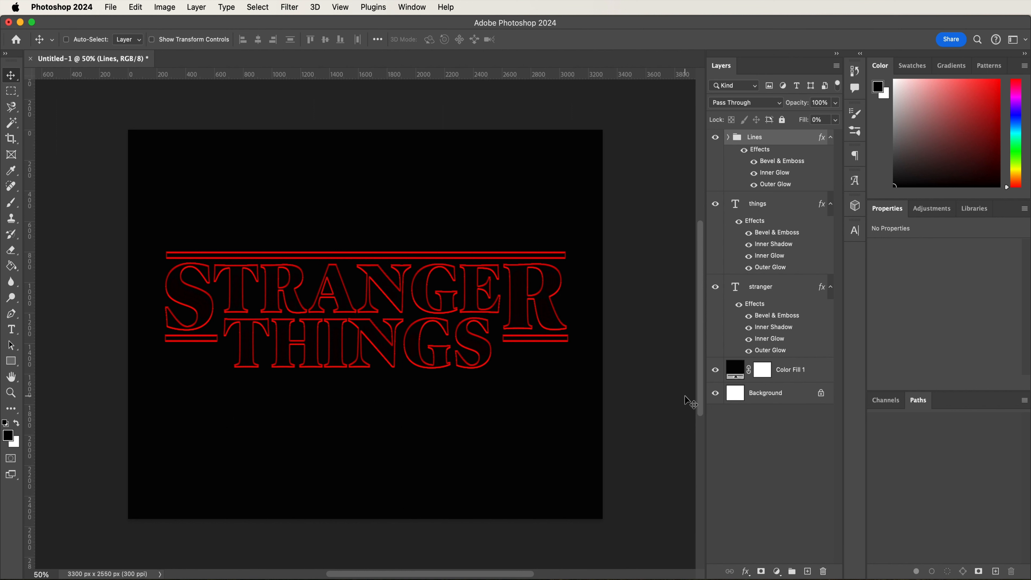
- Add a new layer above the Lines group and name it Red Glow
left_click(808, 572)
left_click(761, 142)
double_click(762, 142)
type("Red Glow")
key("Return")
- Set the foreground color to the light red fd7474 for painting with the Brush tool
key("b")
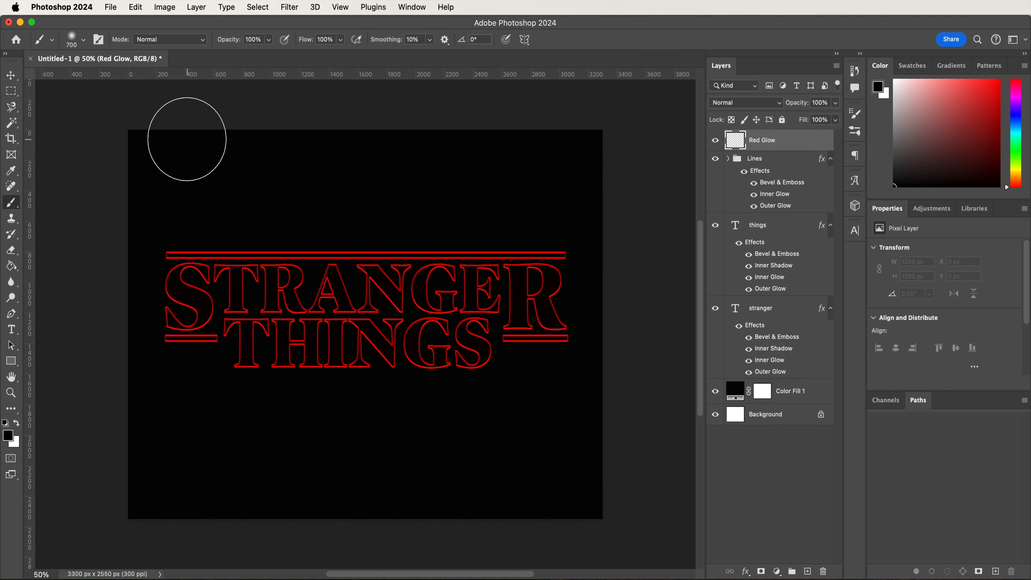
left_click(8, 436)
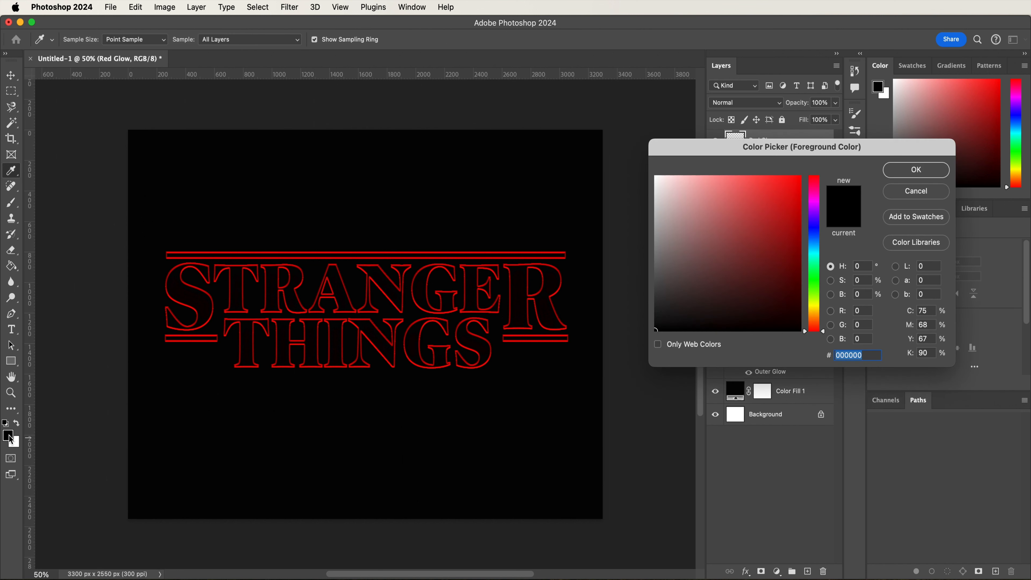
type("fd")
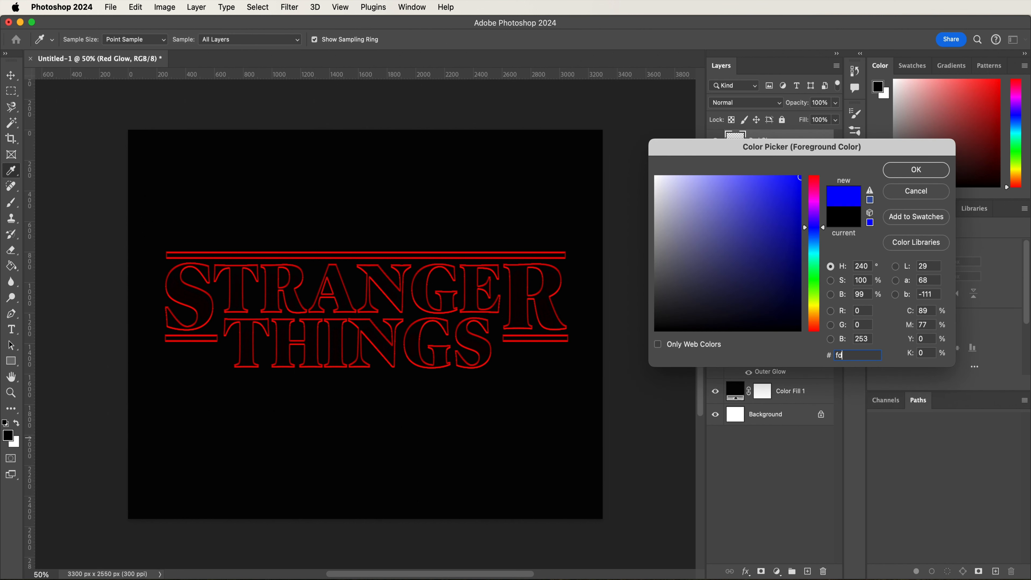
type("7474")
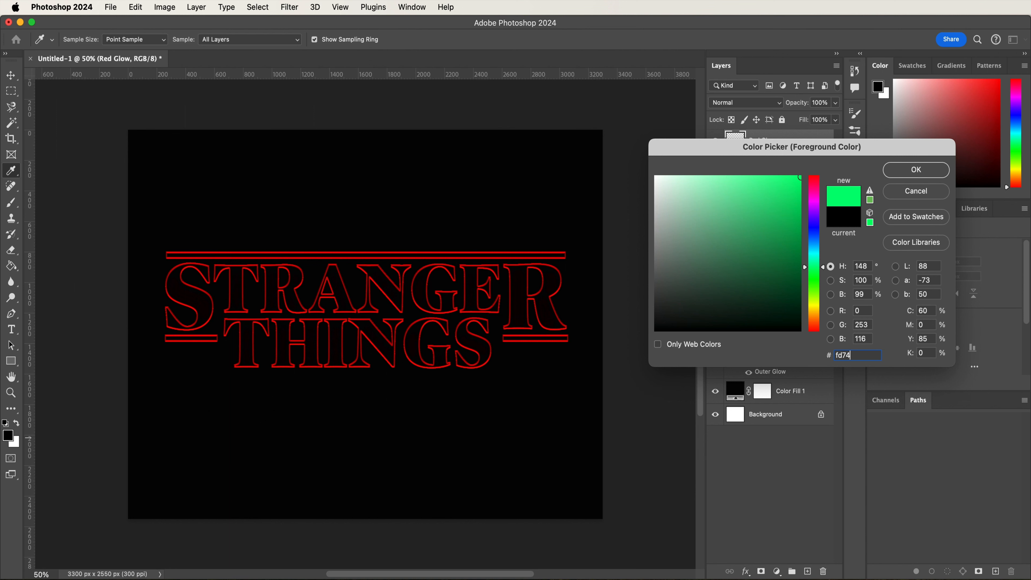
key("Return")
key("b")
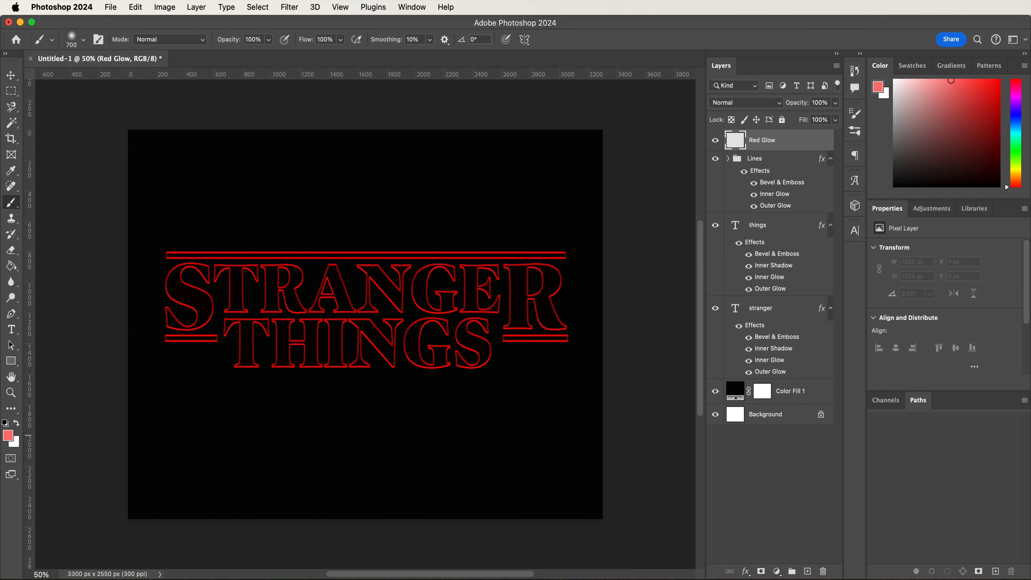
- Paint seven soft 250 px glow spots across the title's letters on the Red Glow layer and set its blend mode to Overlay
left_click(84, 40)
double_click(112, 61)
type("250")
key("Return")
left_click(184, 282)
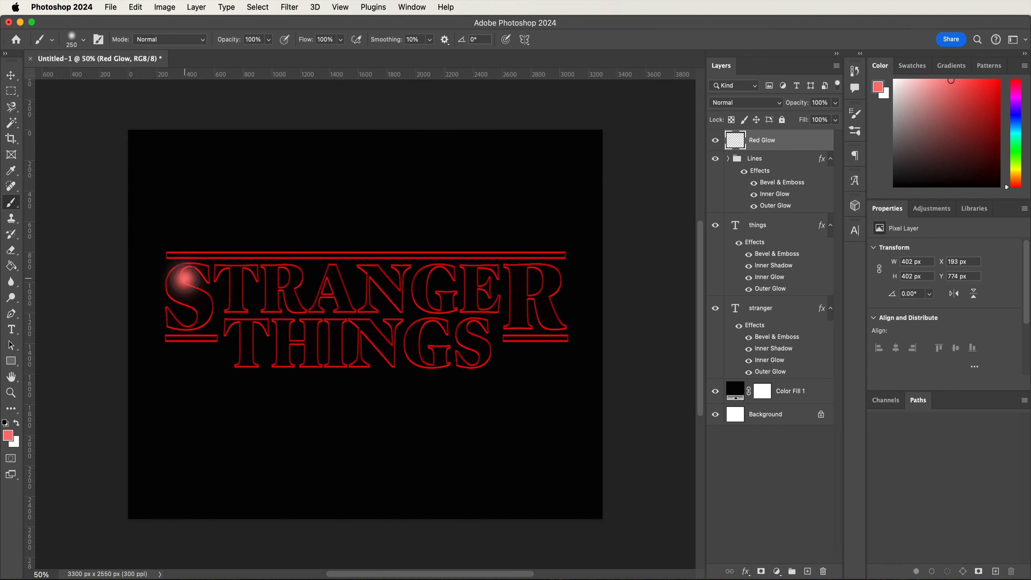
left_click(321, 288)
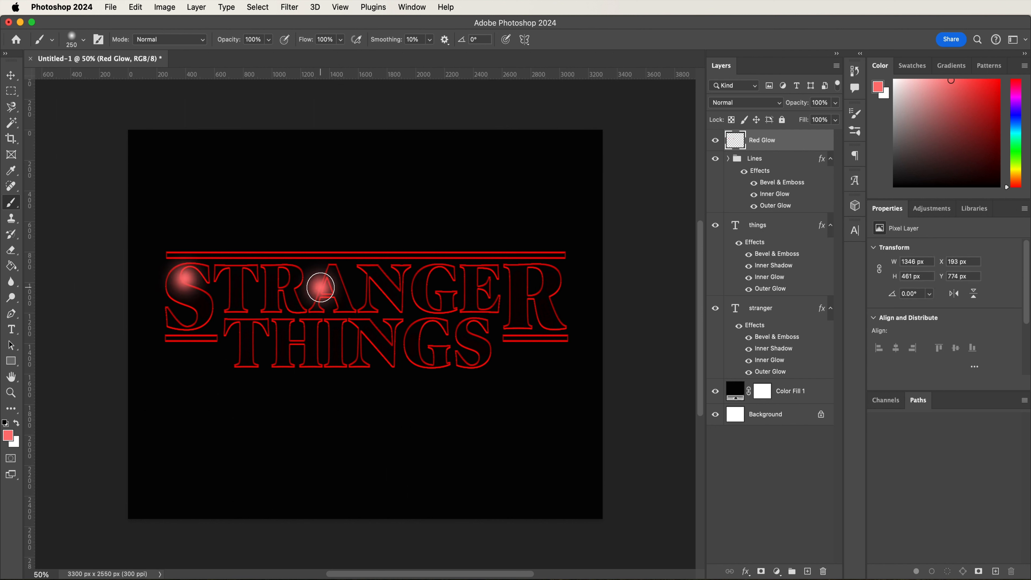
left_click(439, 269)
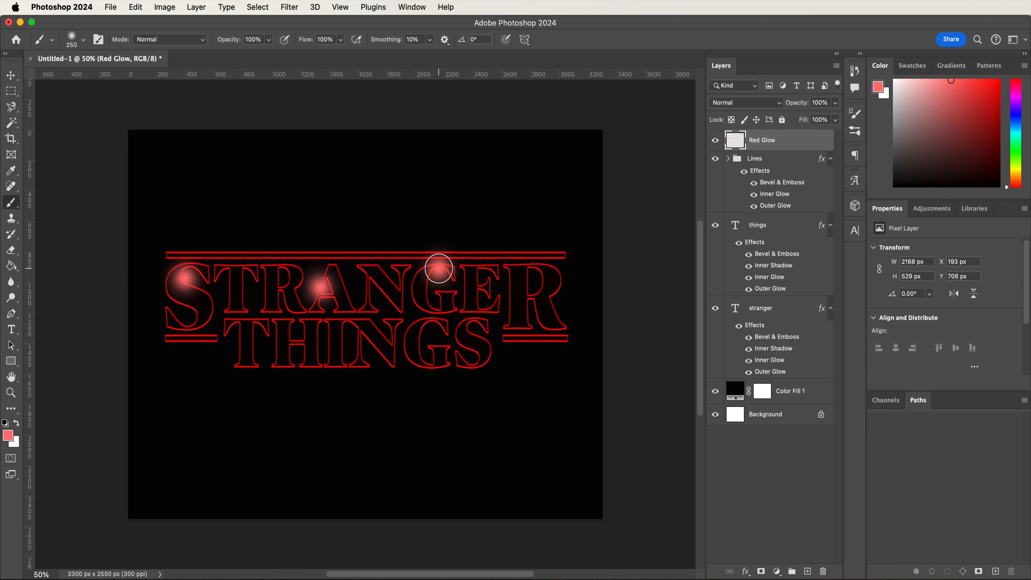
left_click(447, 326)
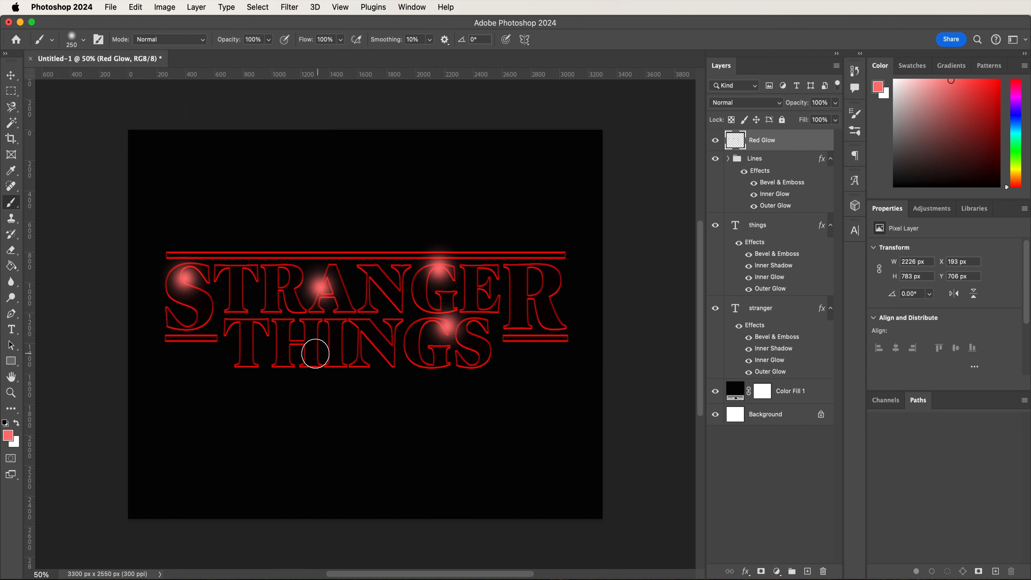
left_click(298, 343)
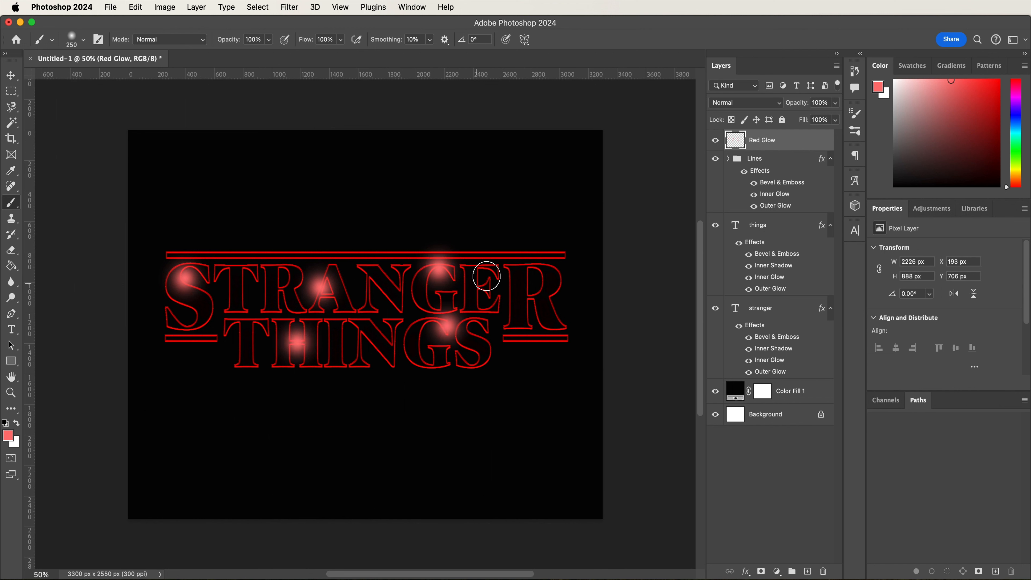
left_click(555, 282)
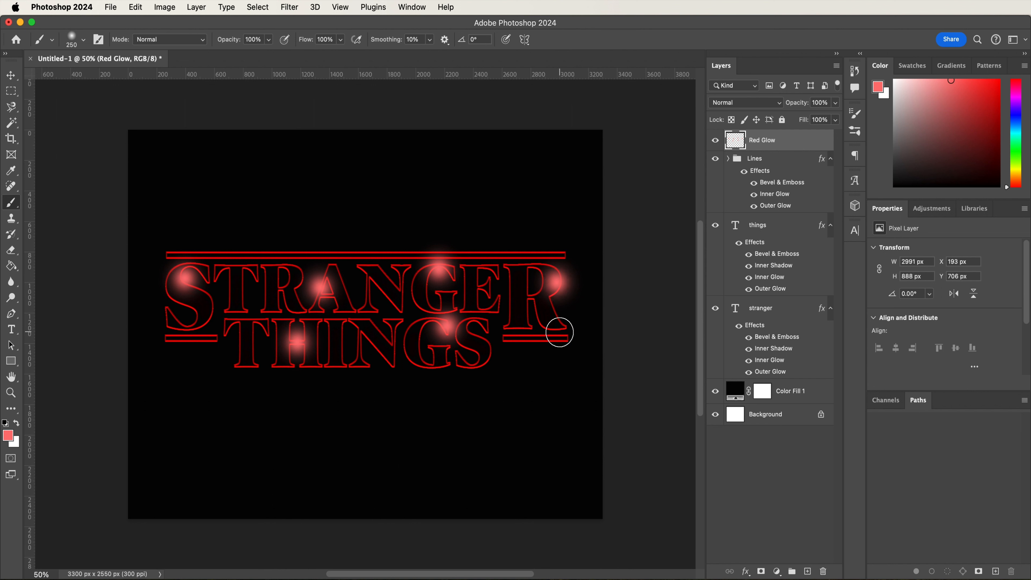
left_click(560, 321)
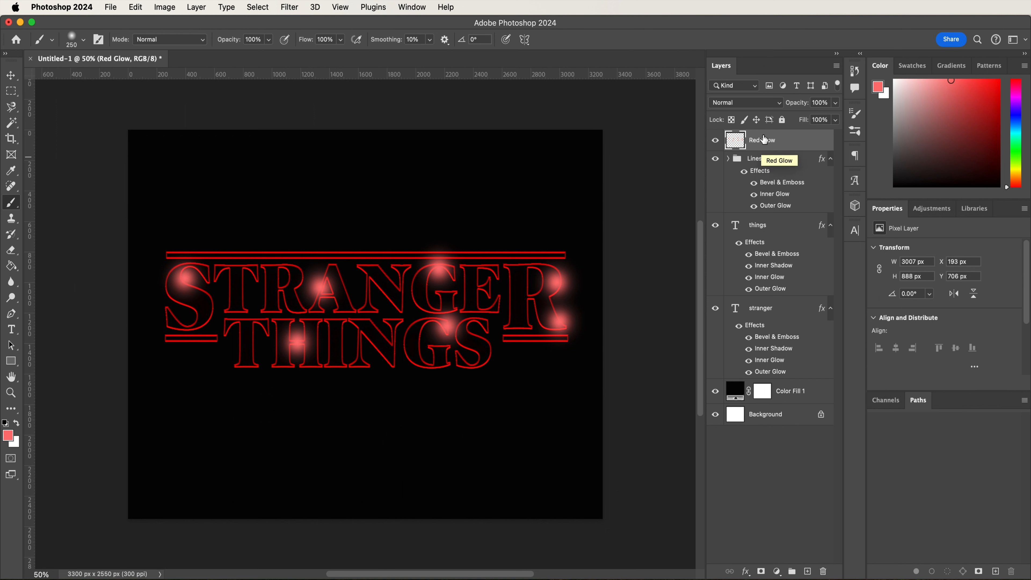
left_click(753, 103)
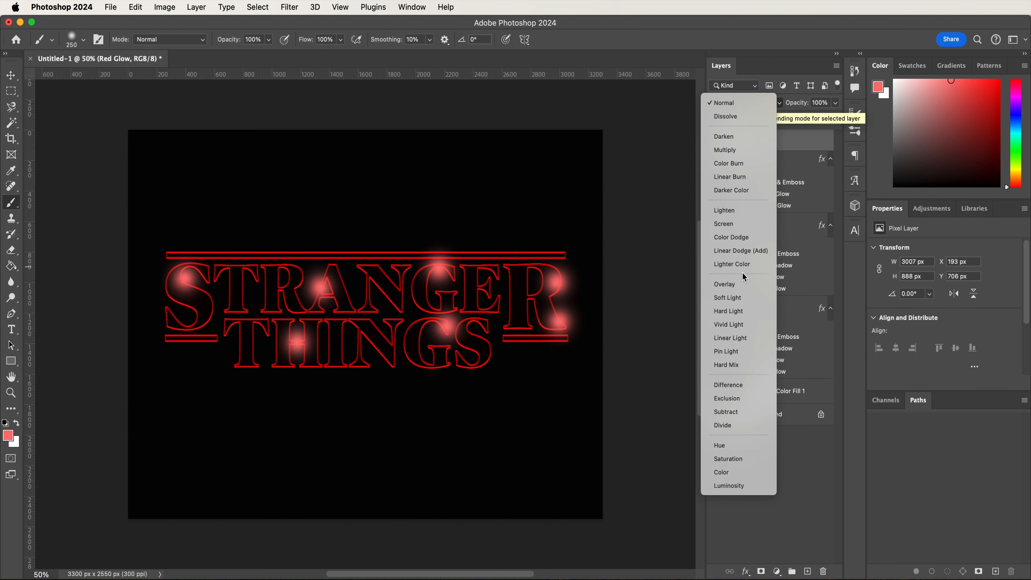
left_click(744, 285)
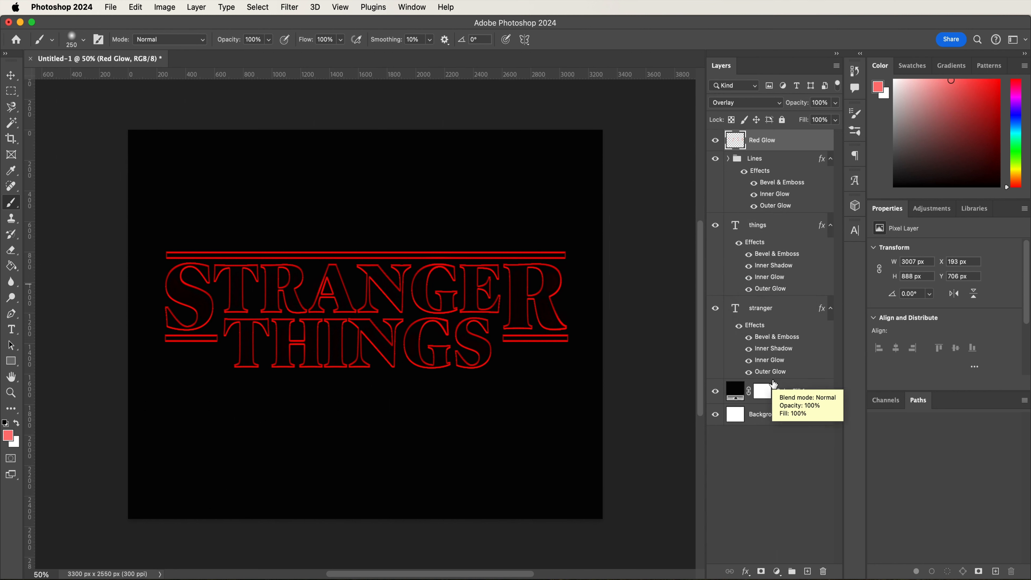
- Add a new layer above Red Glow and name it Big Glow
left_click(808, 572)
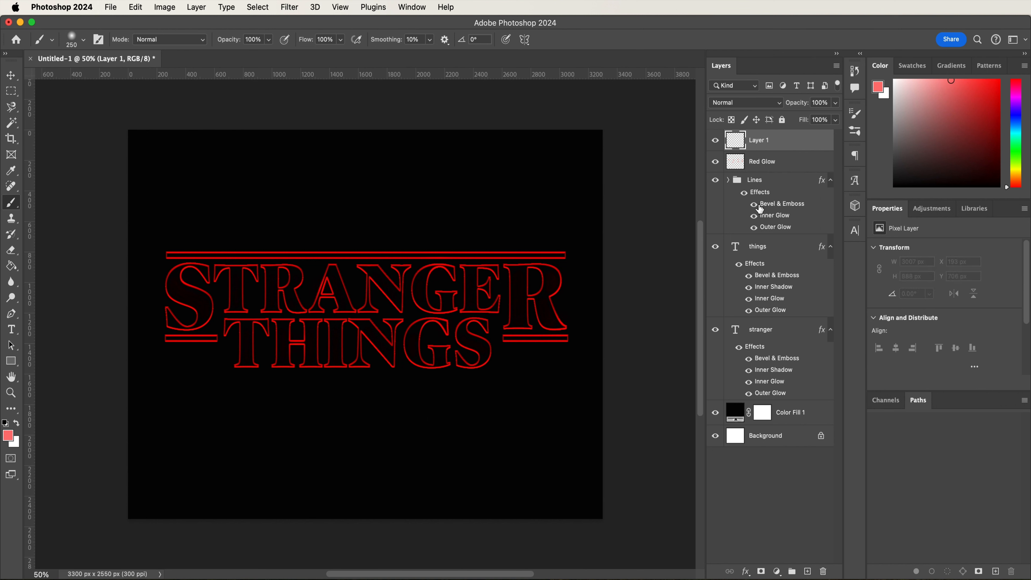
double_click(759, 140)
type("Big Glow")
key("Return")
- Enlarge the soft round brush to 2480 px
left_click(83, 40)
left_click(109, 62)
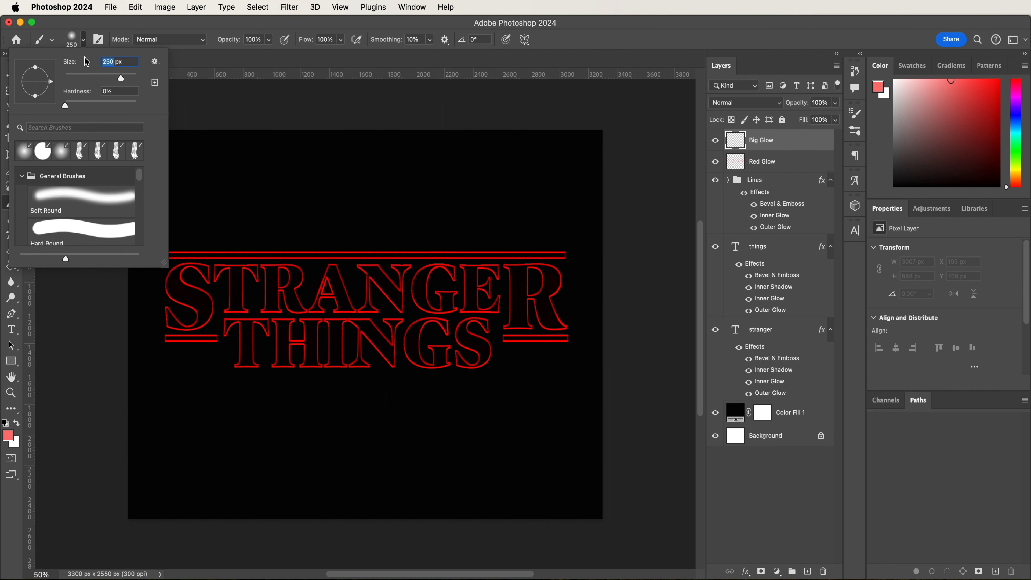
key("shift+Up")
key("shift+Up")
key("shift+Up")
key("shift+Up")
key("shift+Up")
left_click_drag(129, 78, 133, 78)
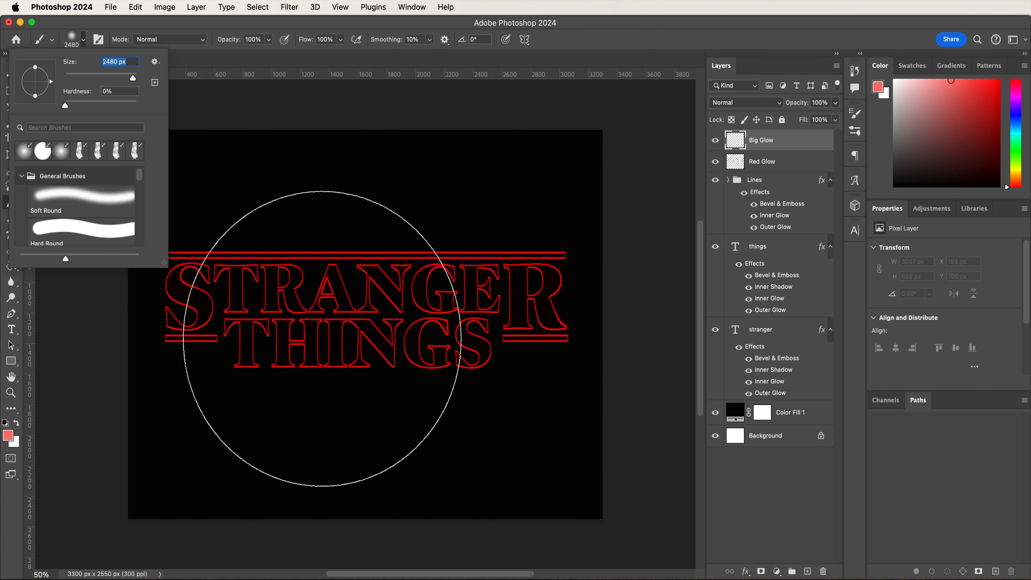
left_click(267, 27)
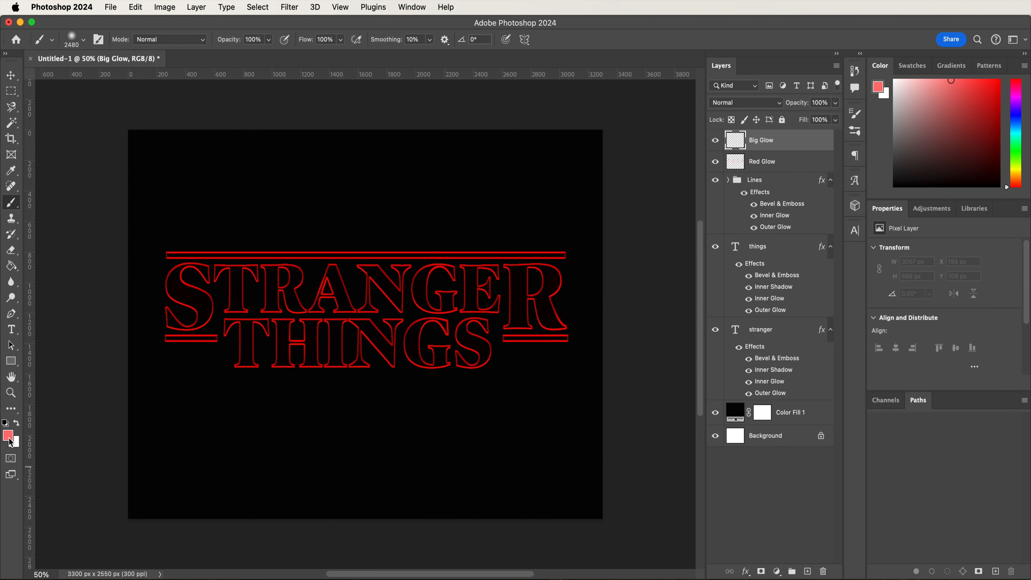
- Set the foreground color to fb1c1c and paint one large glow over the center of the title on the Big Glow layer
left_click(8, 437)
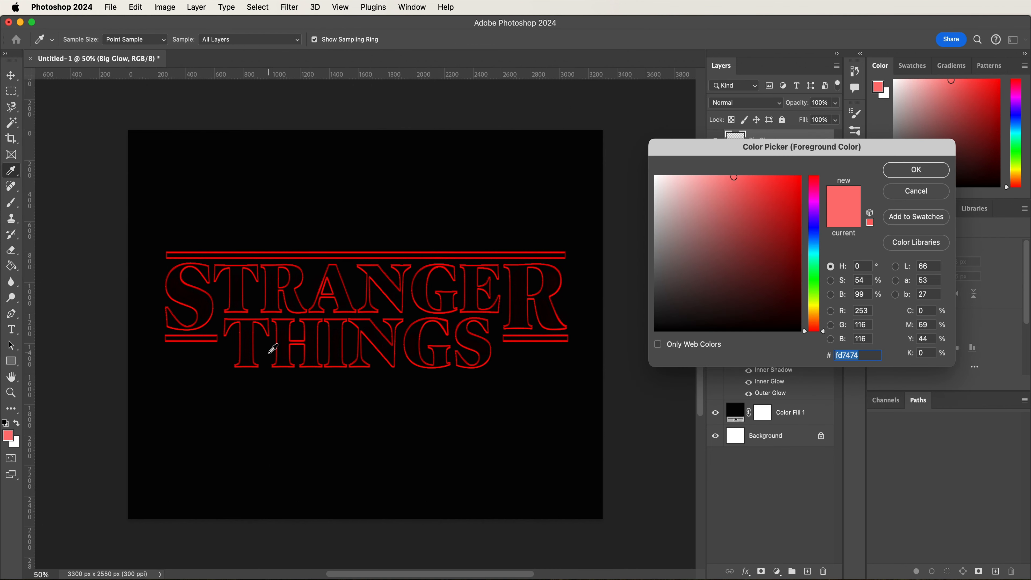
type("fb1")
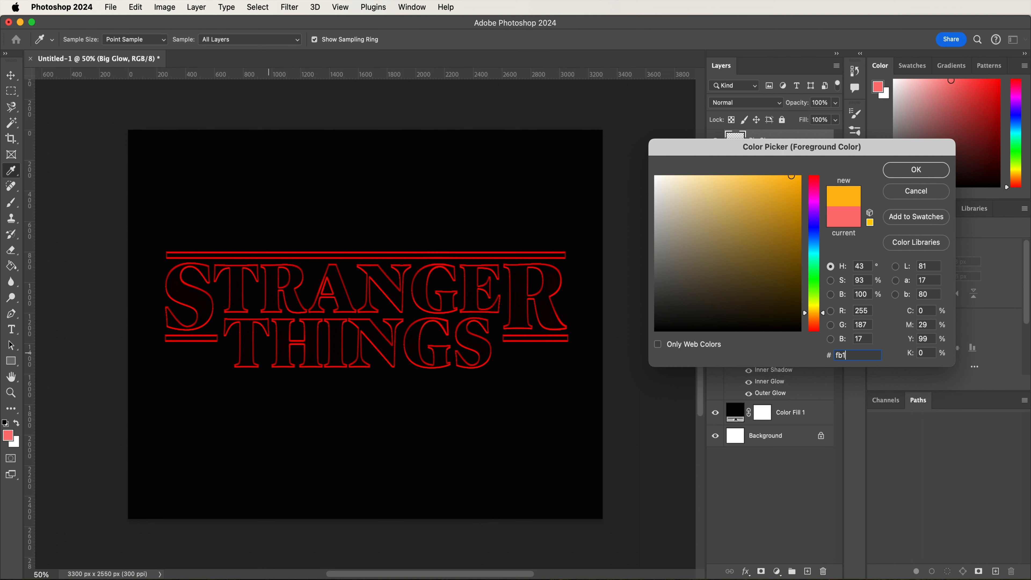
type("c1c")
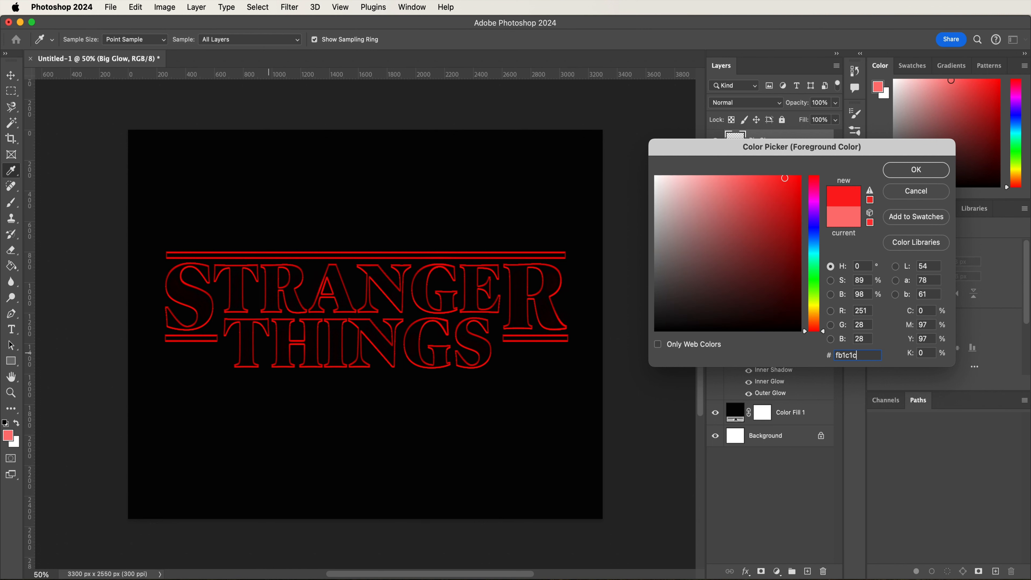
key("Return")
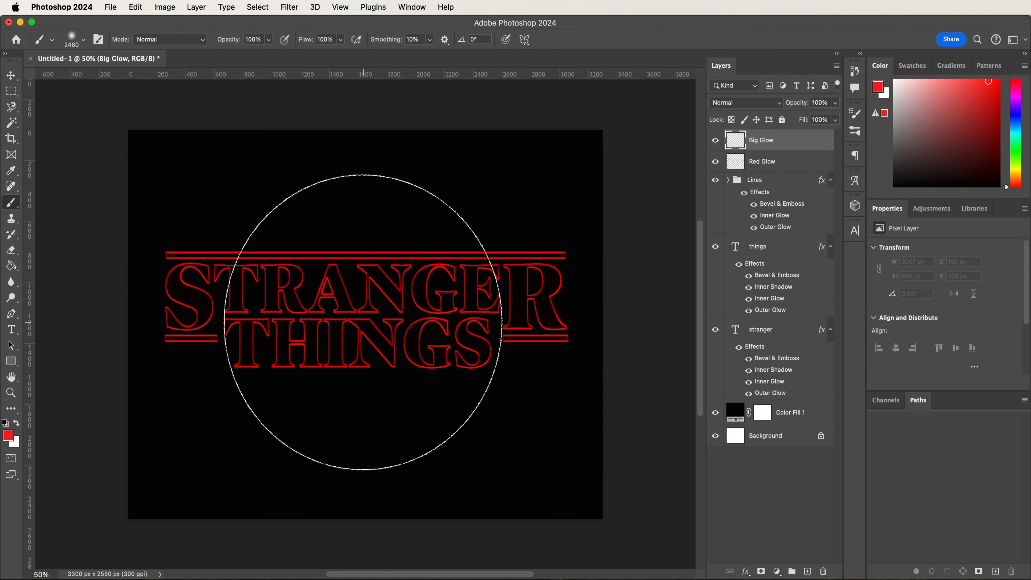
left_click(364, 324)
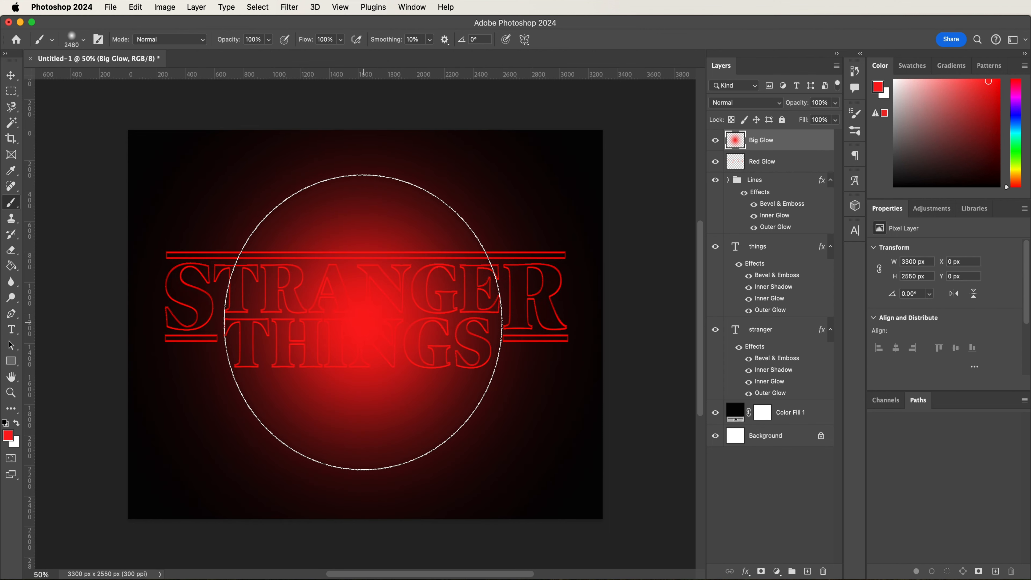
- Set the Big Glow layer's blend mode to Vivid Light and its opacity to 67%
left_click(737, 102)
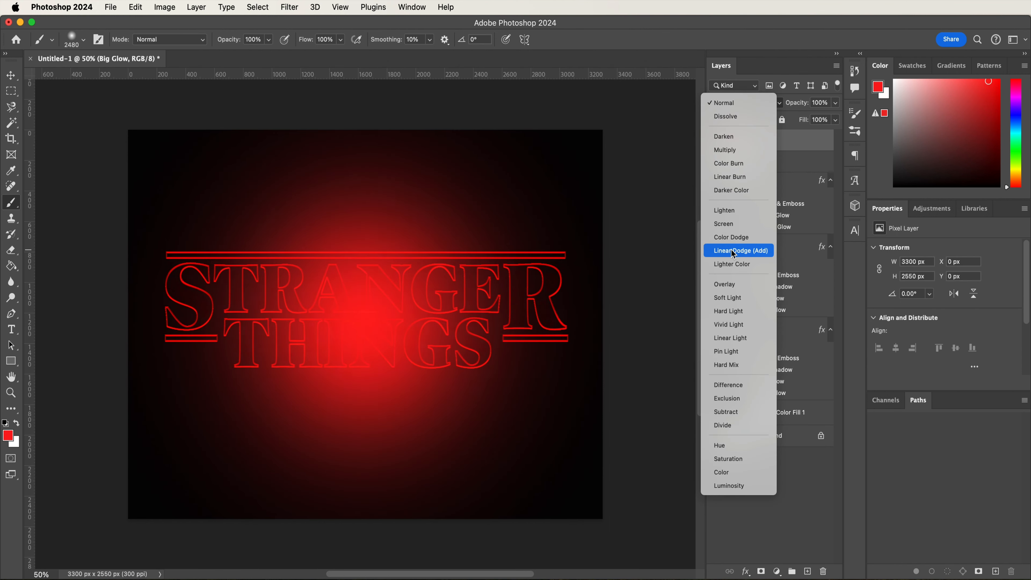
left_click(726, 325)
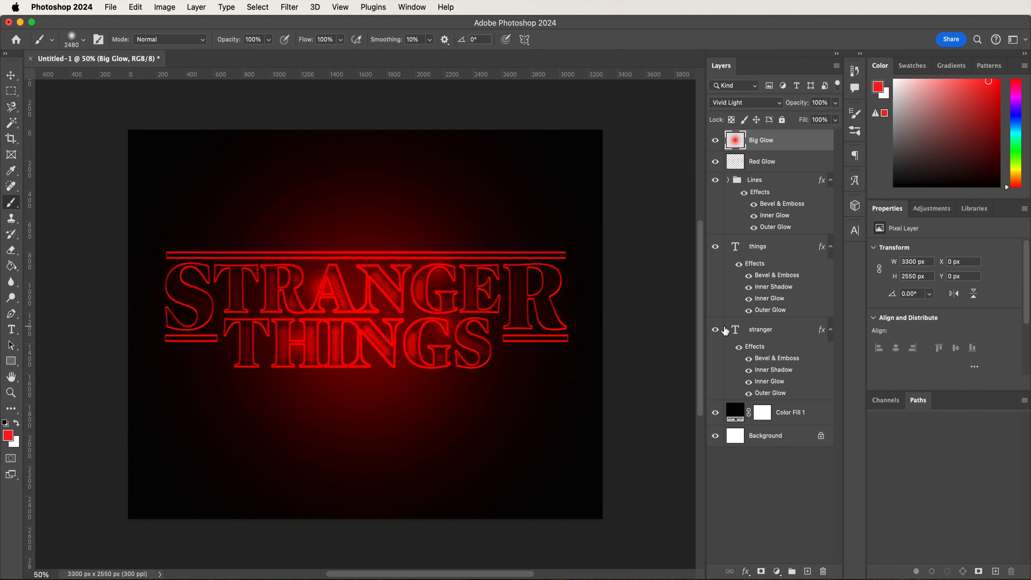
double_click(822, 102)
type("67")
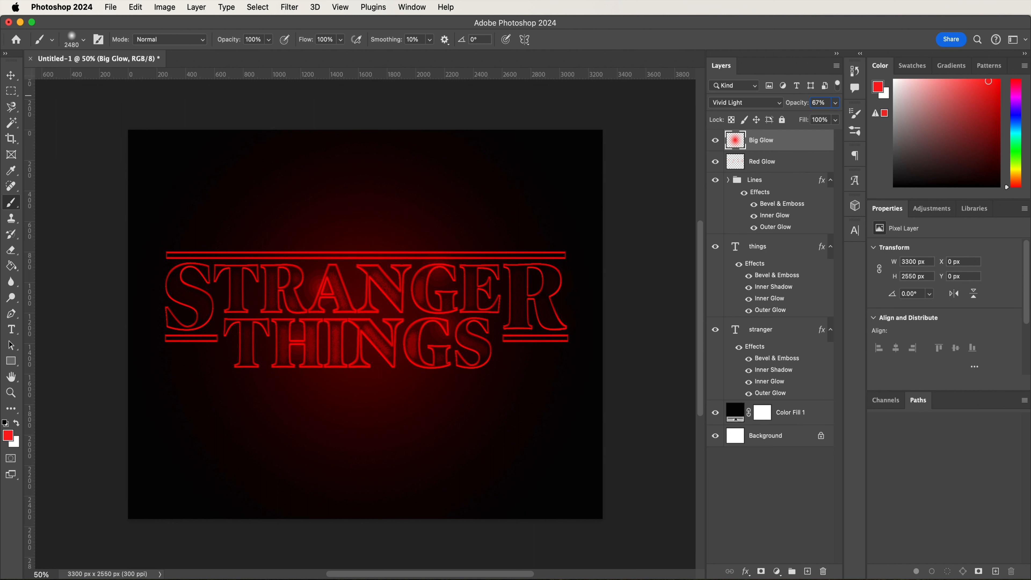
type("v")
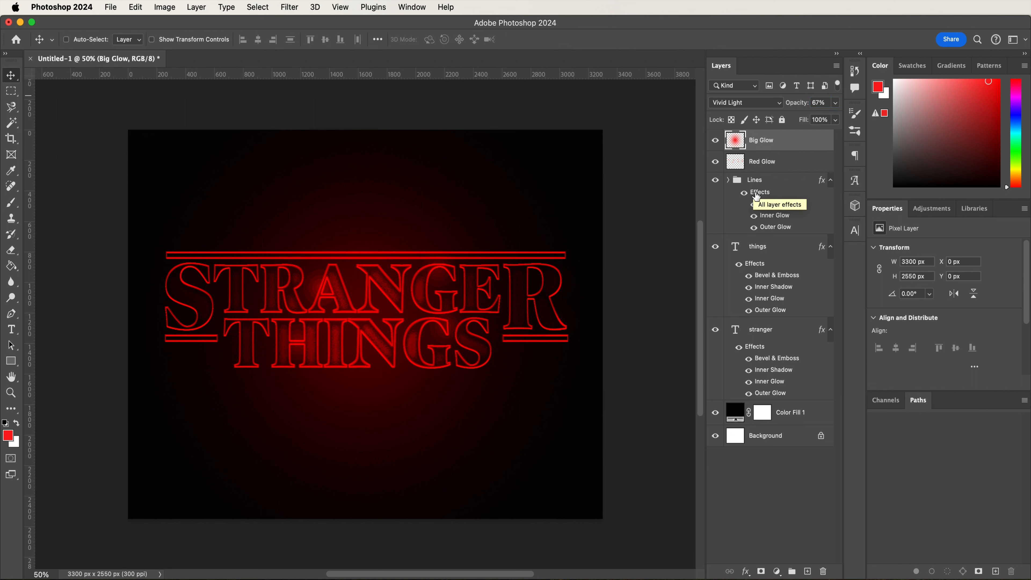
- Move the Red Glow, Lines, things and stranger layers together down by about 123 px
left_click(768, 173)
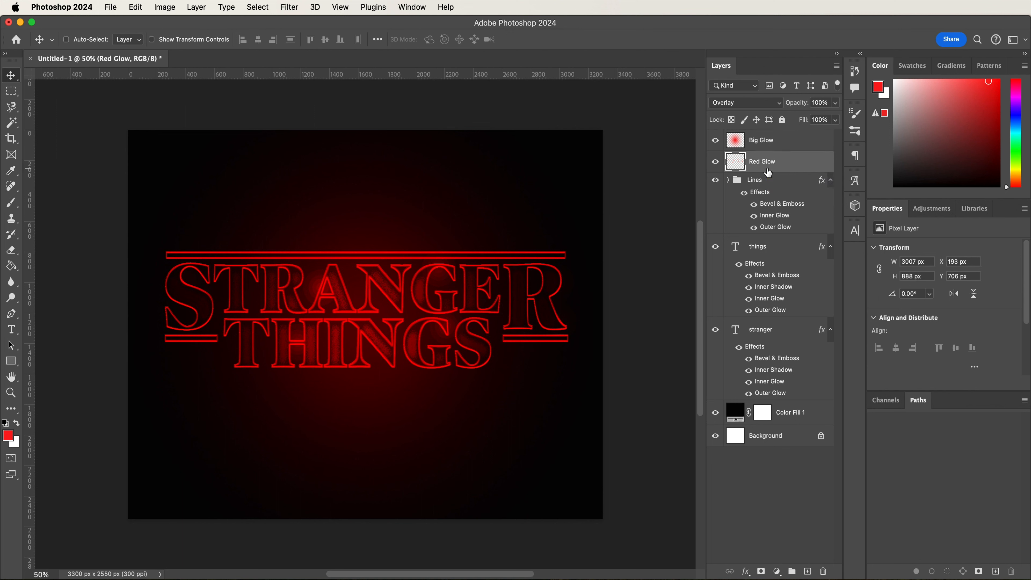
left_click(763, 341, "shift")
left_click_drag(445, 321, 442, 337)
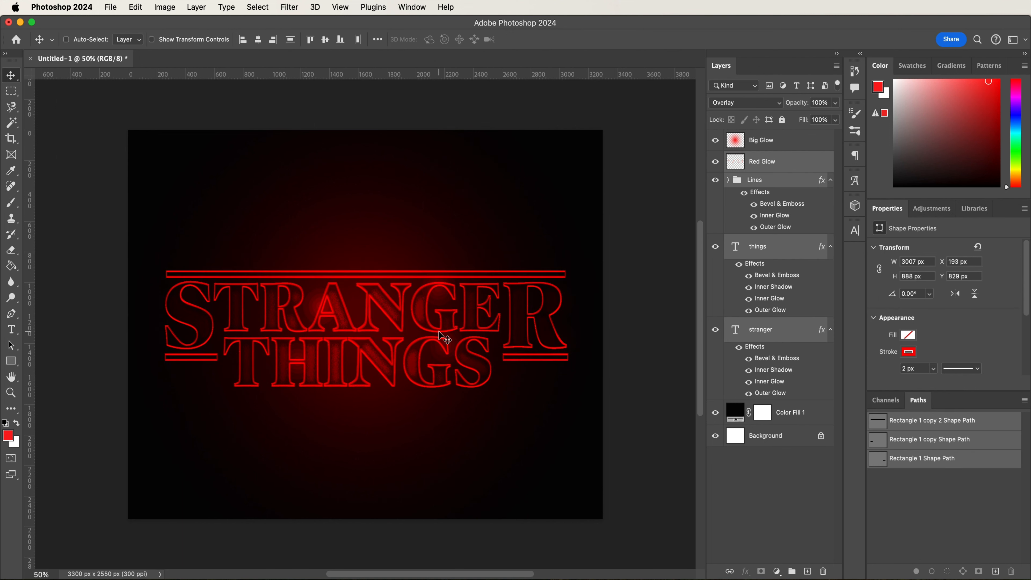